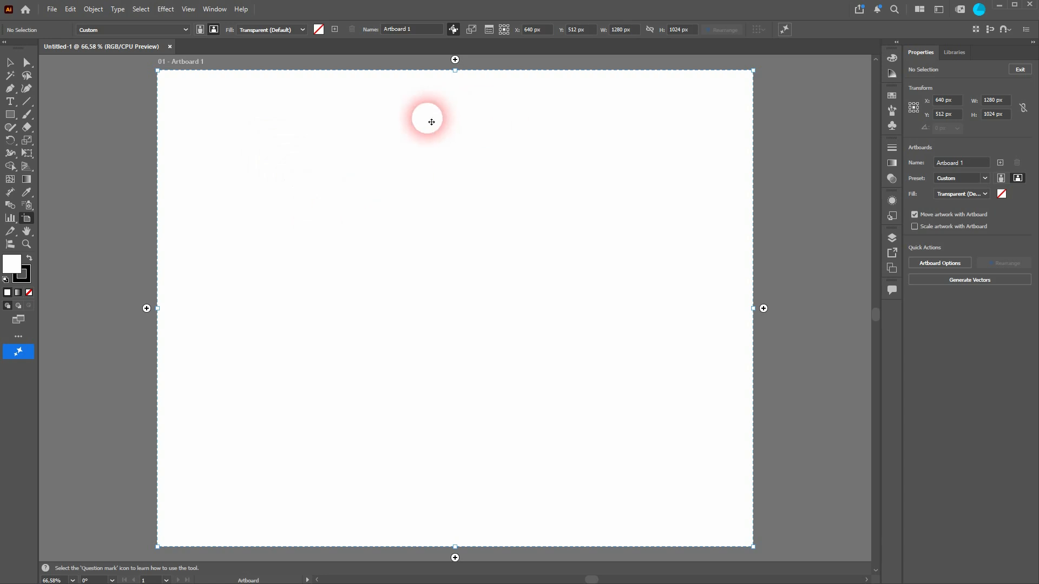
Rename the artboard to "Tut 1".
click(426, 35)
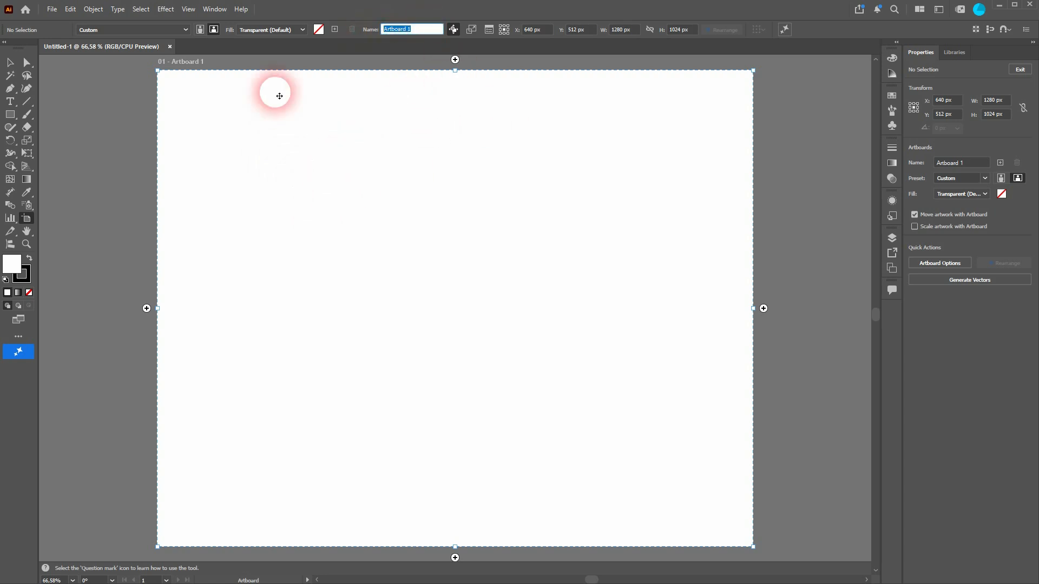
text(Tut)
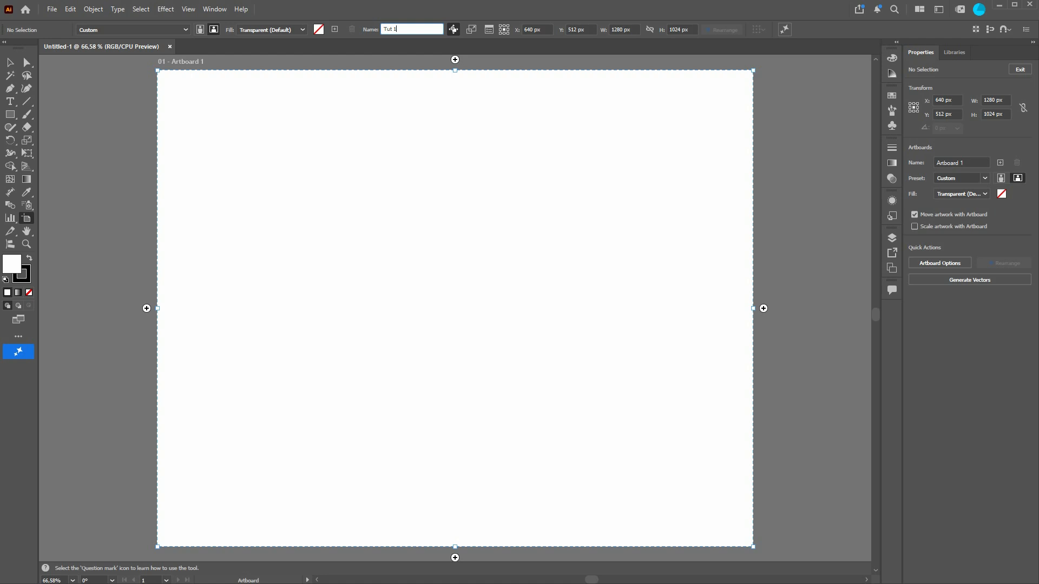
key(Return)
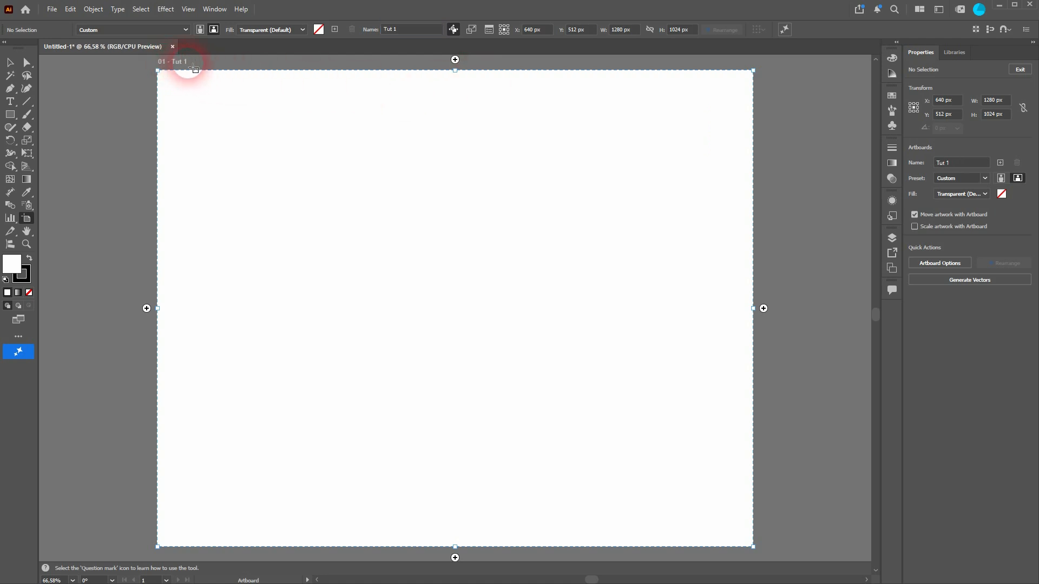
Duplicate the Tut 1 artboard, placing the copy beside it on the right with a small gap.
scroll(388, 158, right, 3)
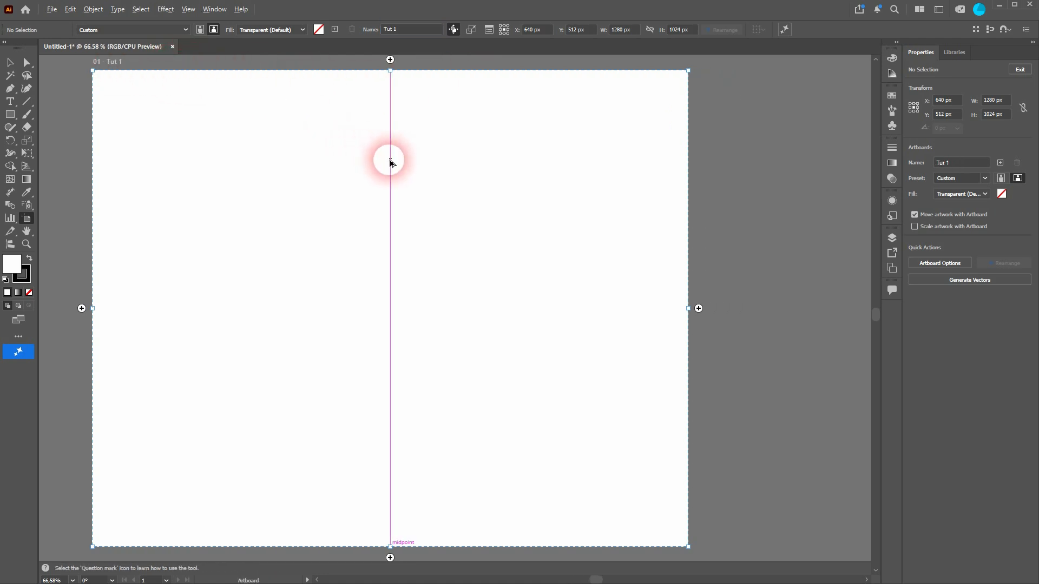
scroll(389, 162, down, 5)
scroll(395, 169, up, 2)
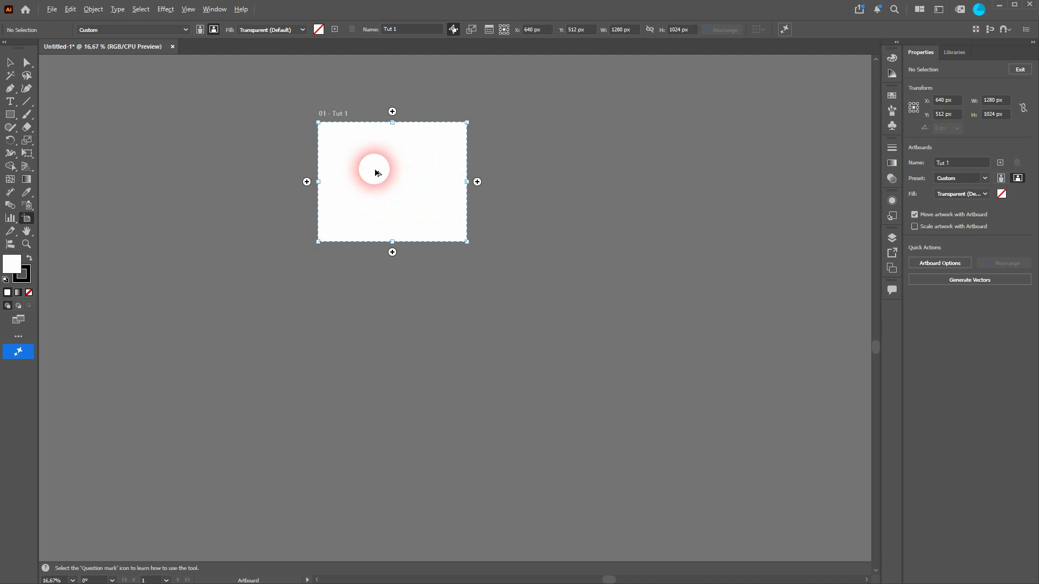
drag(377, 173, 545, 169)
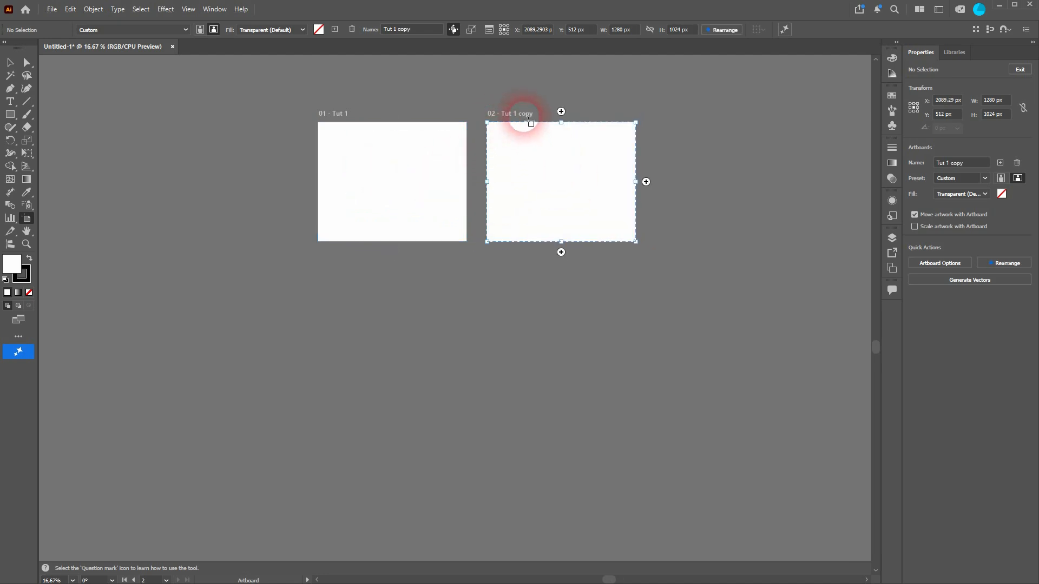
Add four artboards to form a grid of three columns and two rows, and align the Tut 1 artboard with the one below it.
click(647, 182)
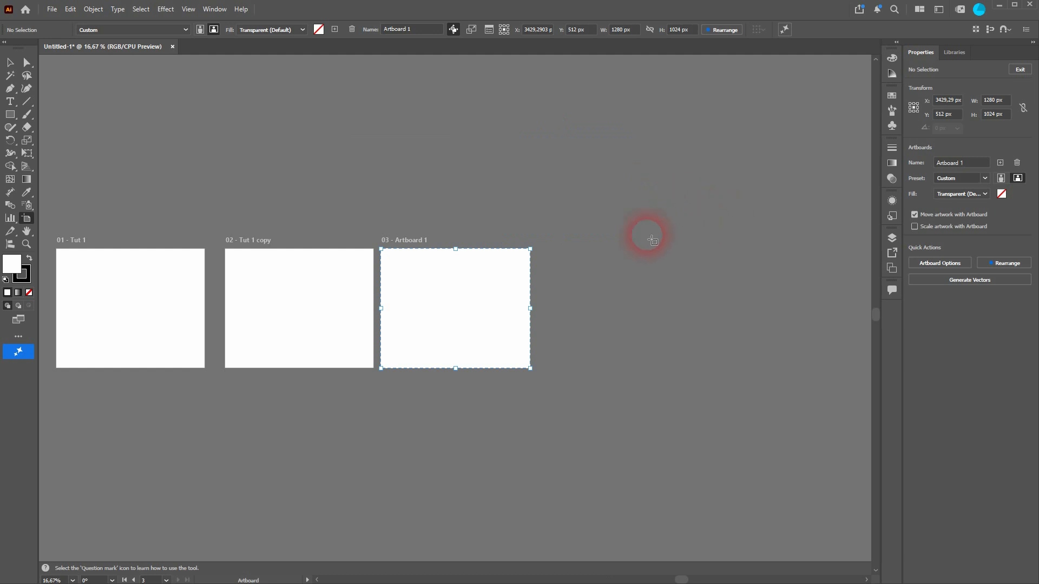
click(457, 378)
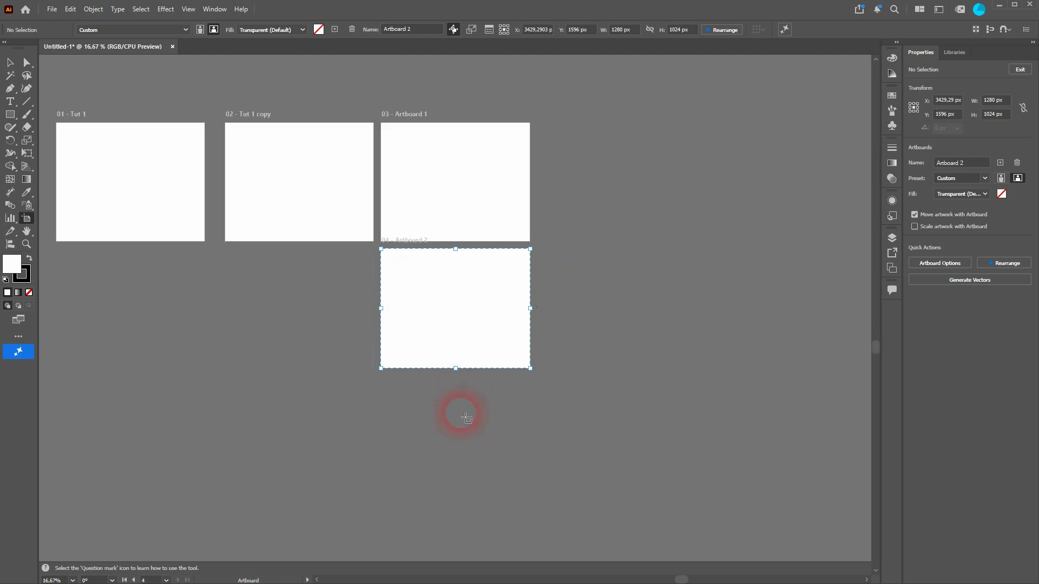
click(370, 308)
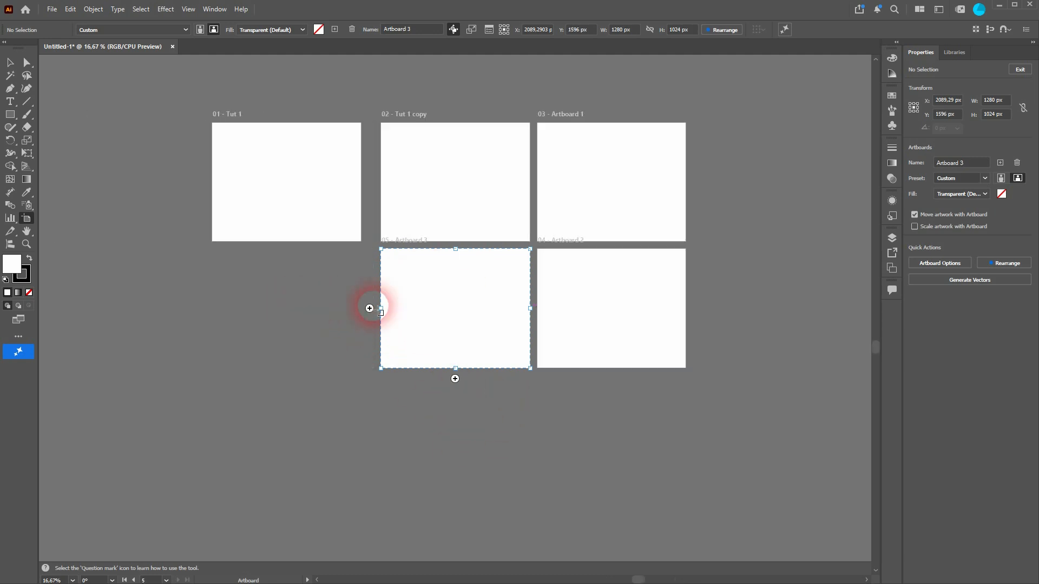
click(369, 309)
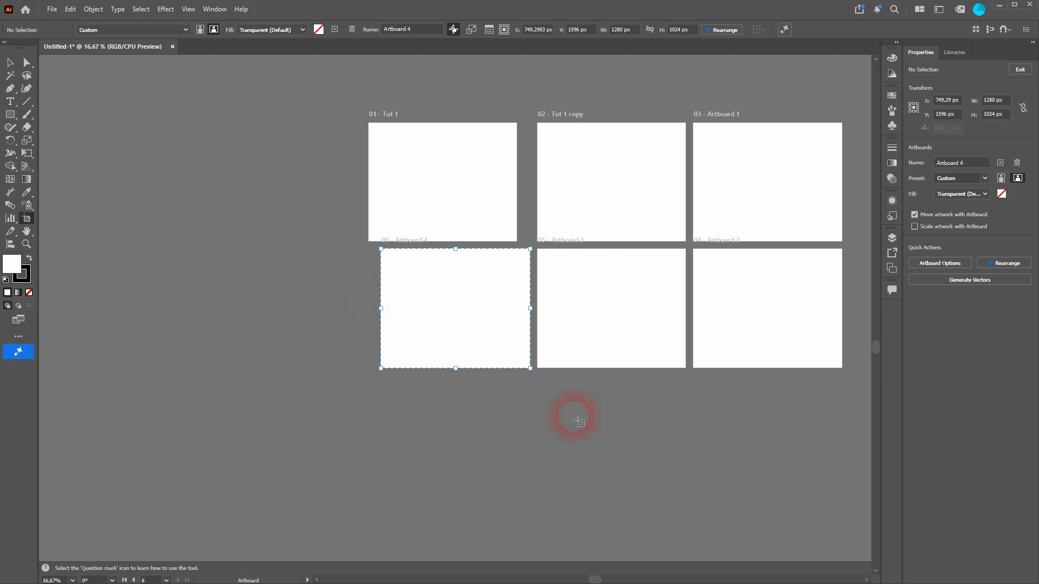
drag(448, 174, 460, 175)
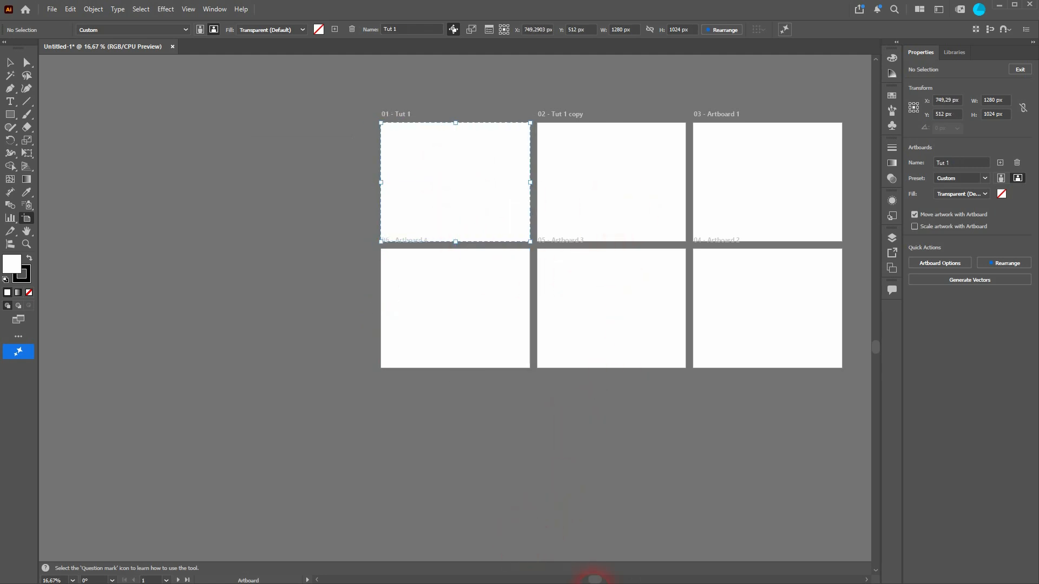
Switch the Tut 1 artboard to portrait orientation and back to landscape.
click(866, 580)
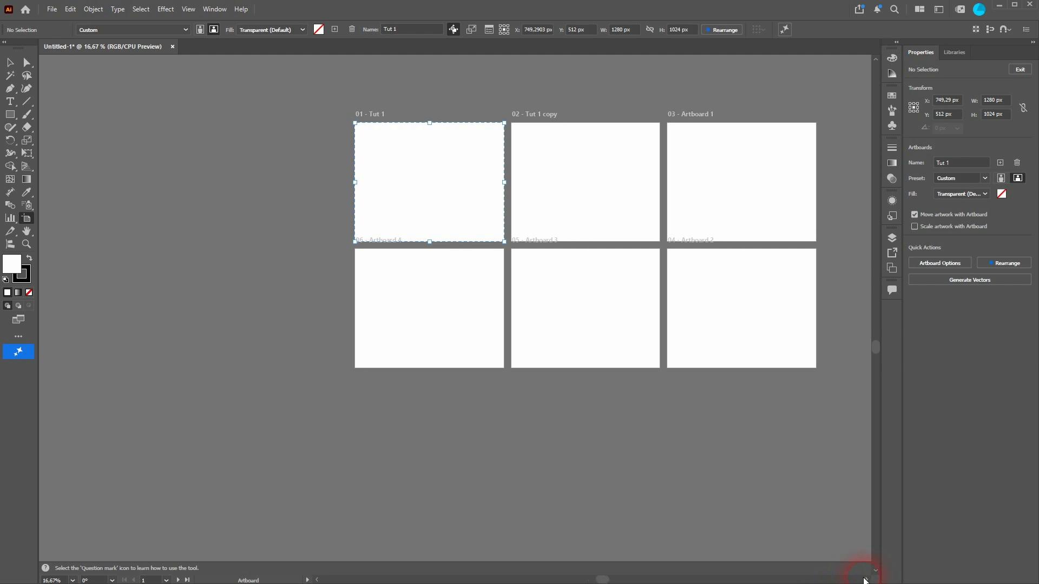
scroll(589, 157, up, 1)
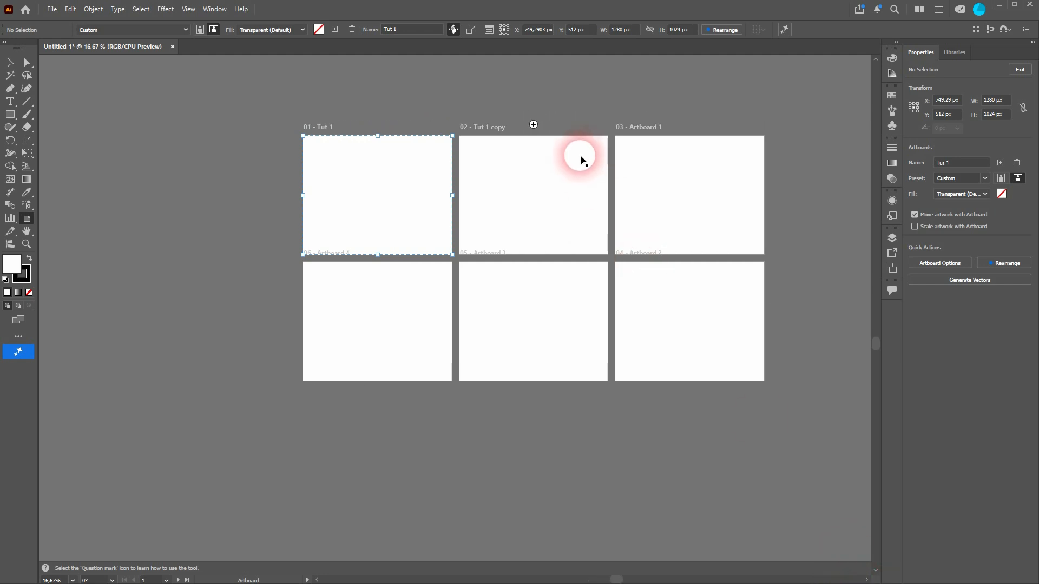
scroll(584, 196, left, 1)
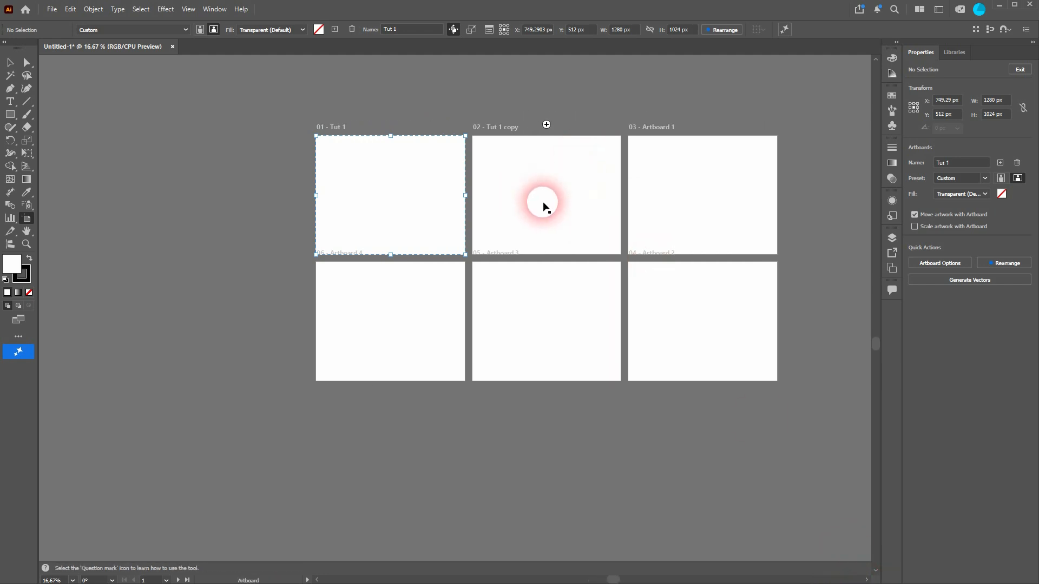
click(199, 30)
click(214, 30)
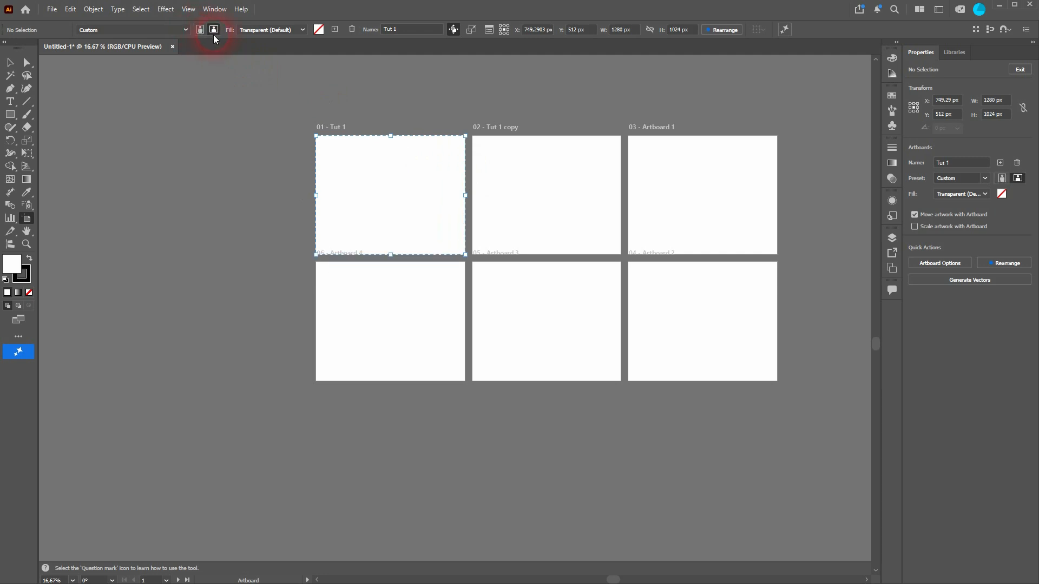
Apply the Letter size preset to the Tut 1 artboard.
click(184, 29)
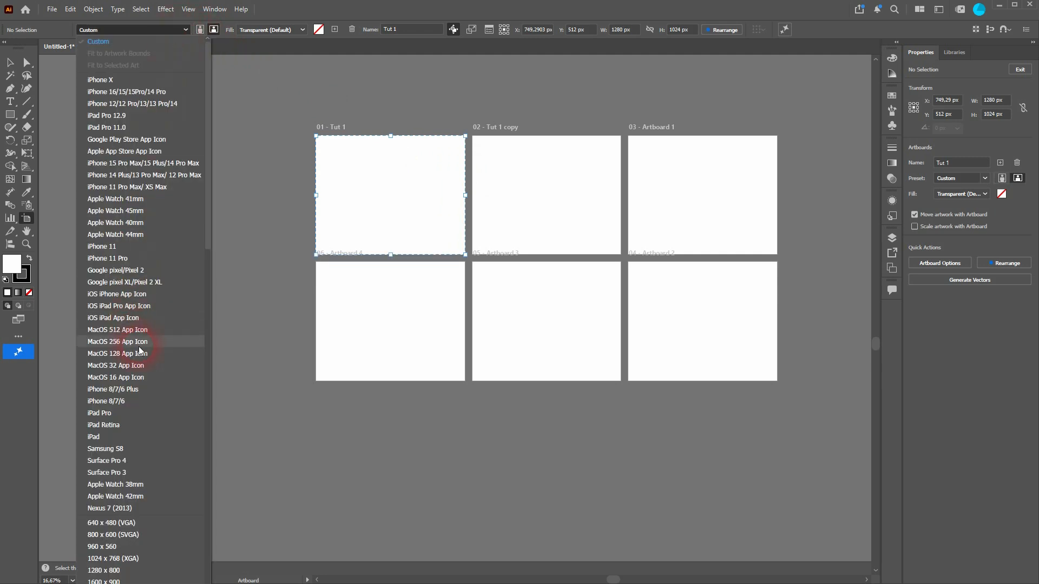
scroll(152, 331, down, 8)
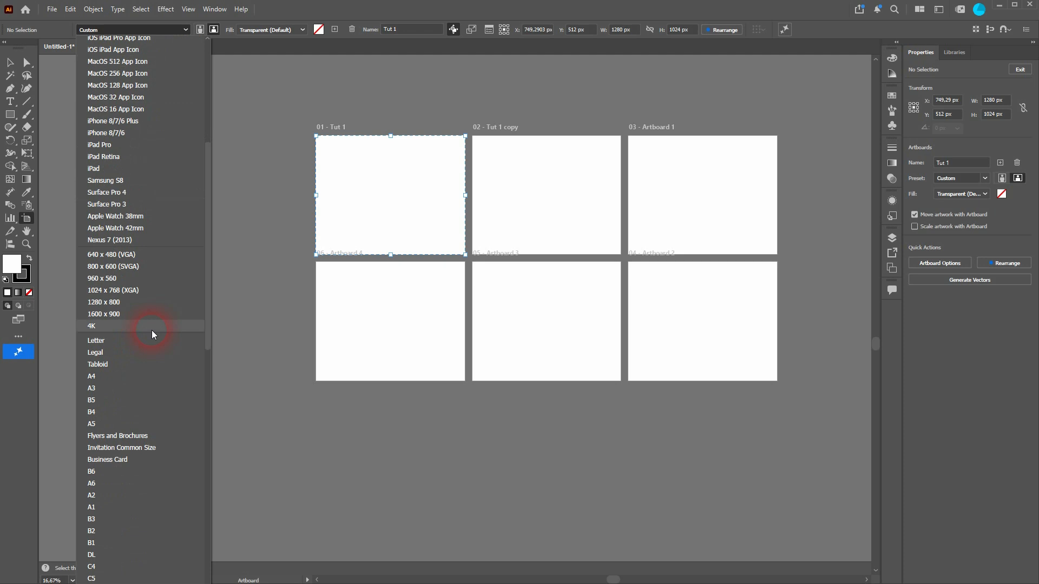
scroll(151, 330, down, 1)
click(135, 307)
click(390, 185)
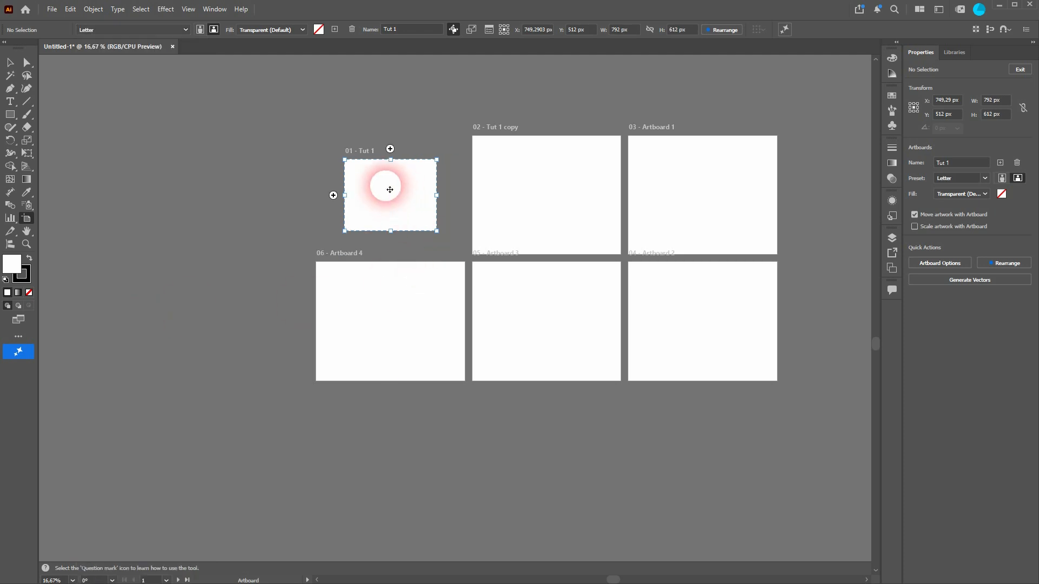
Apply the X (Twitter) Post size preset to the Tut 1 artboard.
click(185, 30)
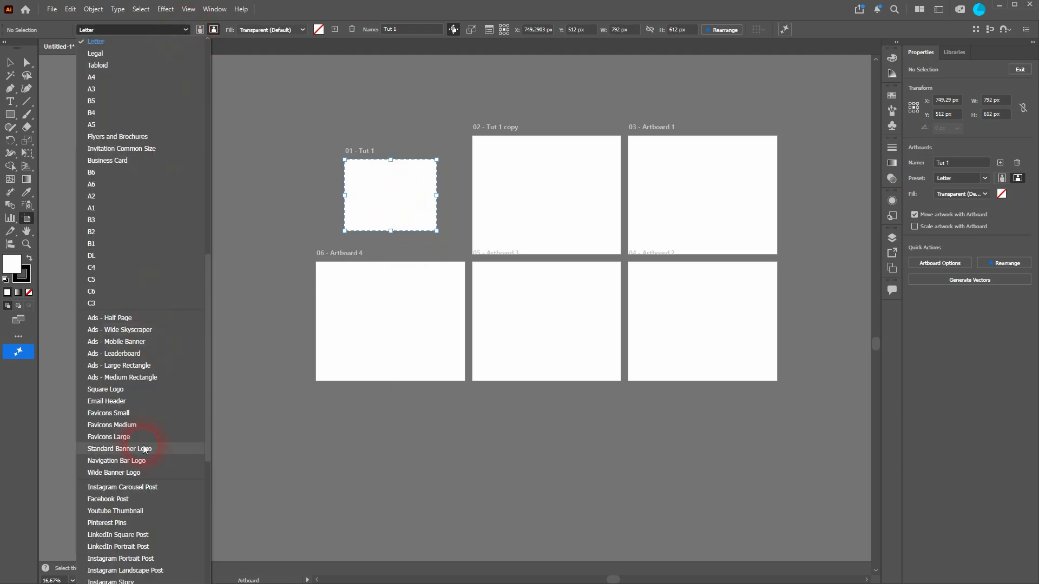
scroll(143, 445, down, 8)
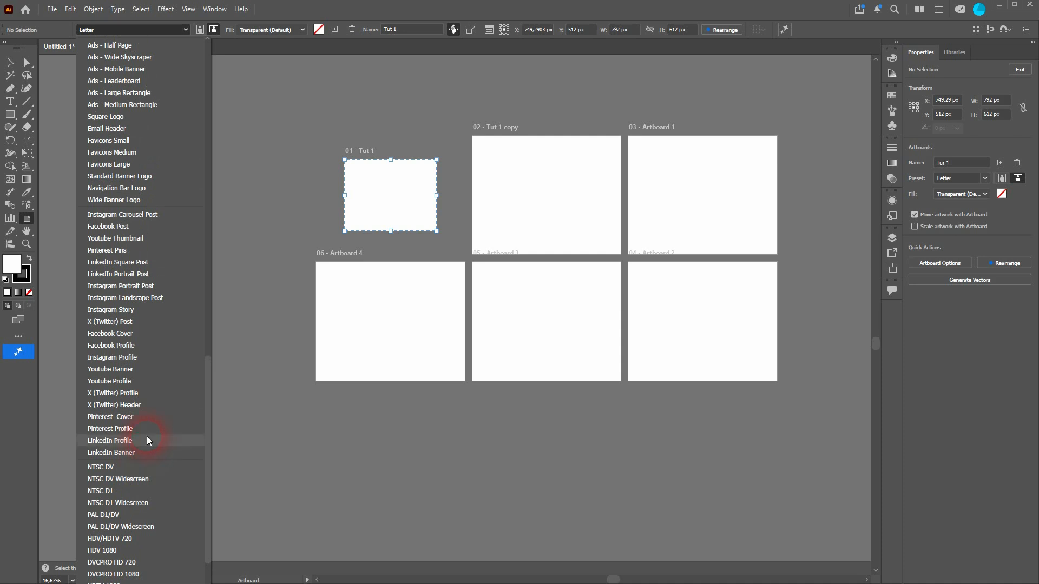
click(143, 322)
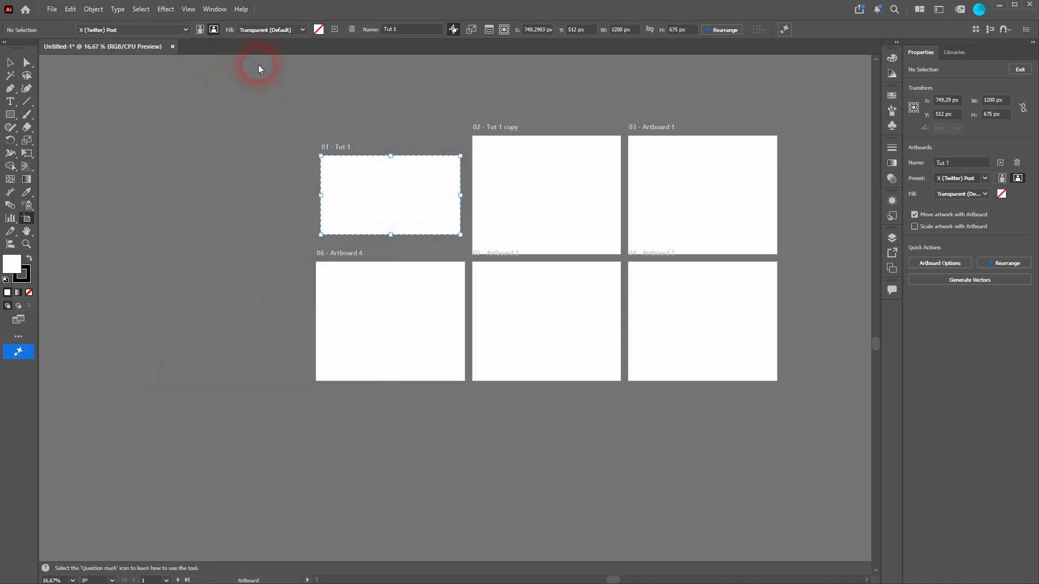
Apply the Youtube Profile size preset to the Tut 1 copy artboard.
click(557, 202)
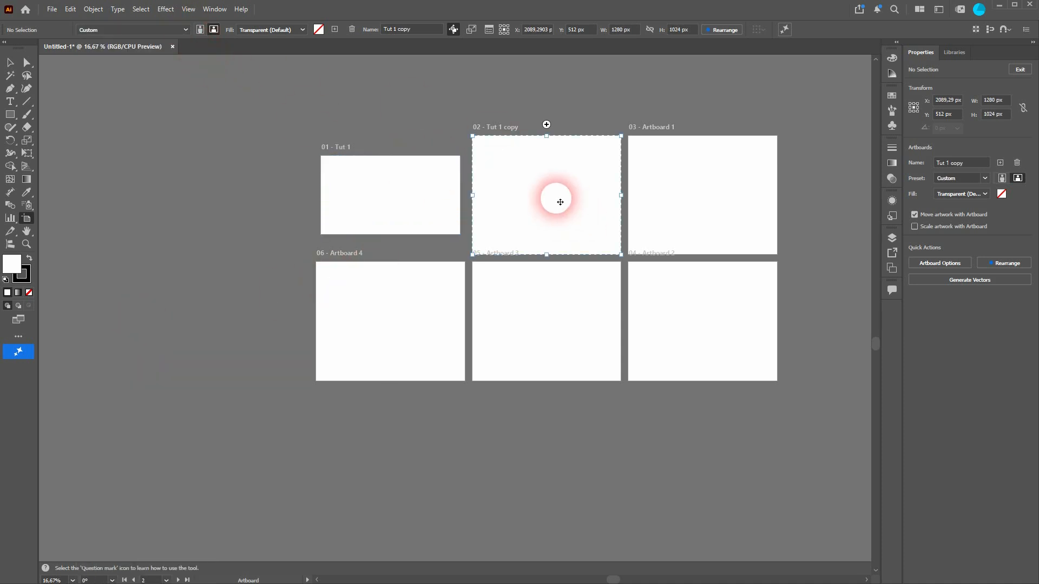
click(185, 30)
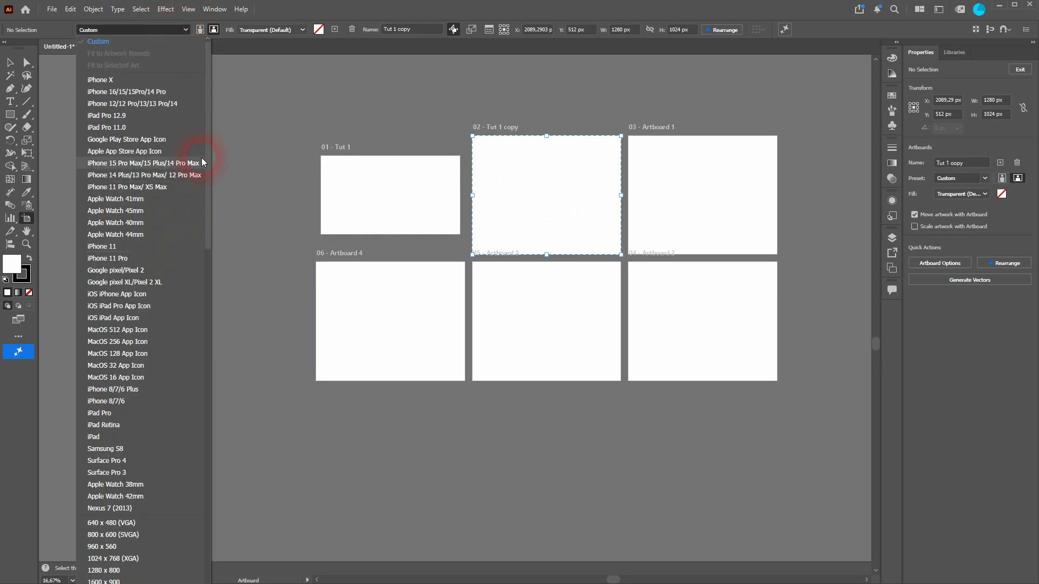
drag(206, 141, 227, 517)
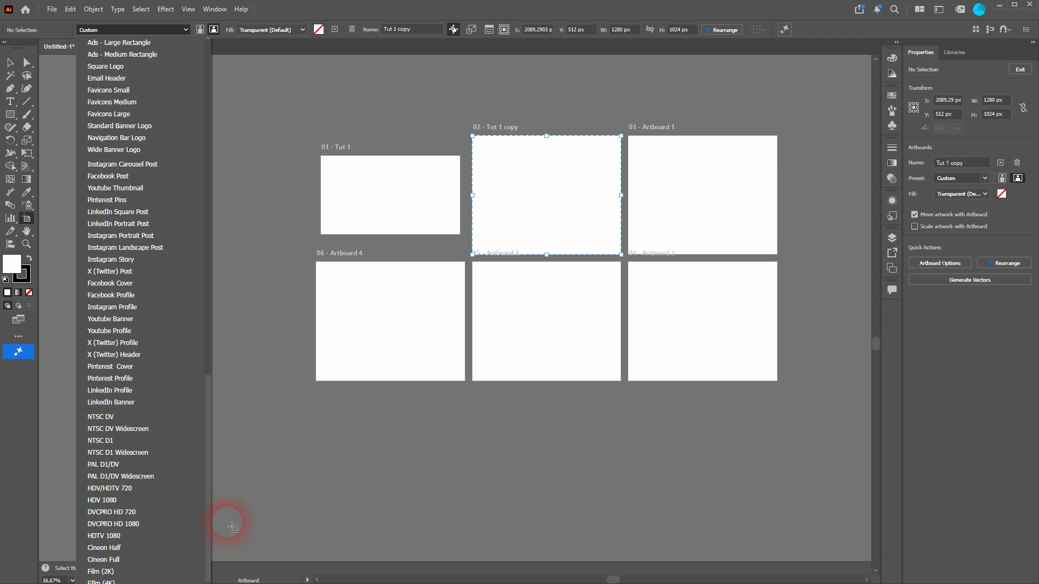
click(155, 329)
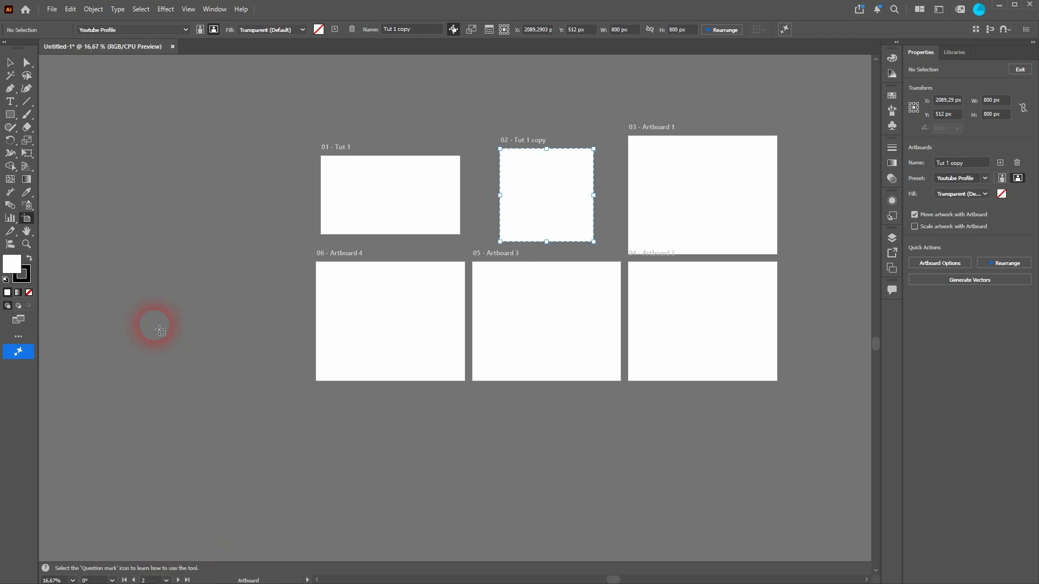
Apply the Google pixel XL/Pixel 2 XL size preset to the third artboard in the upper row.
click(719, 167)
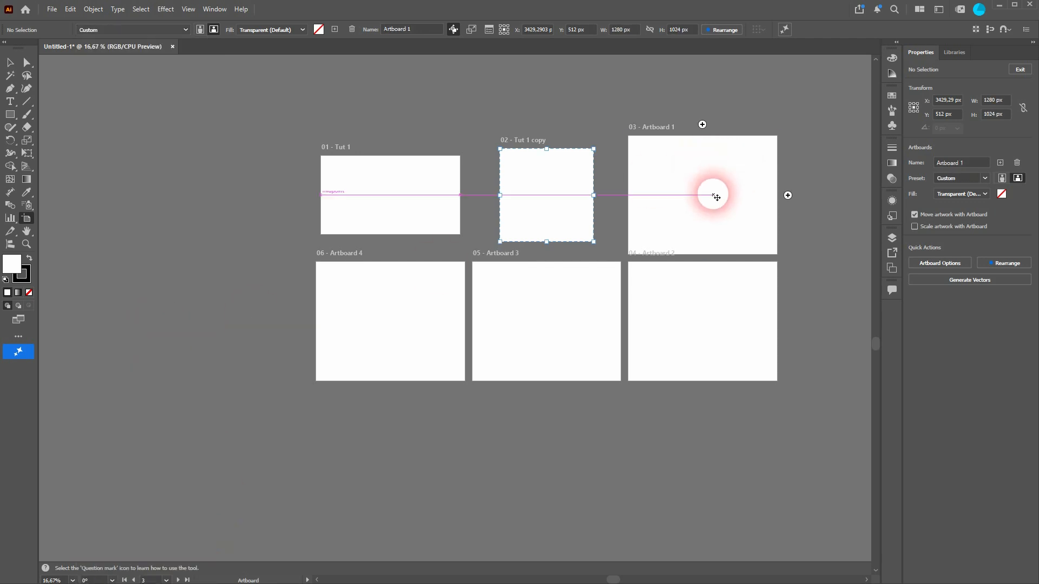
click(185, 30)
drag(206, 212, 215, 574)
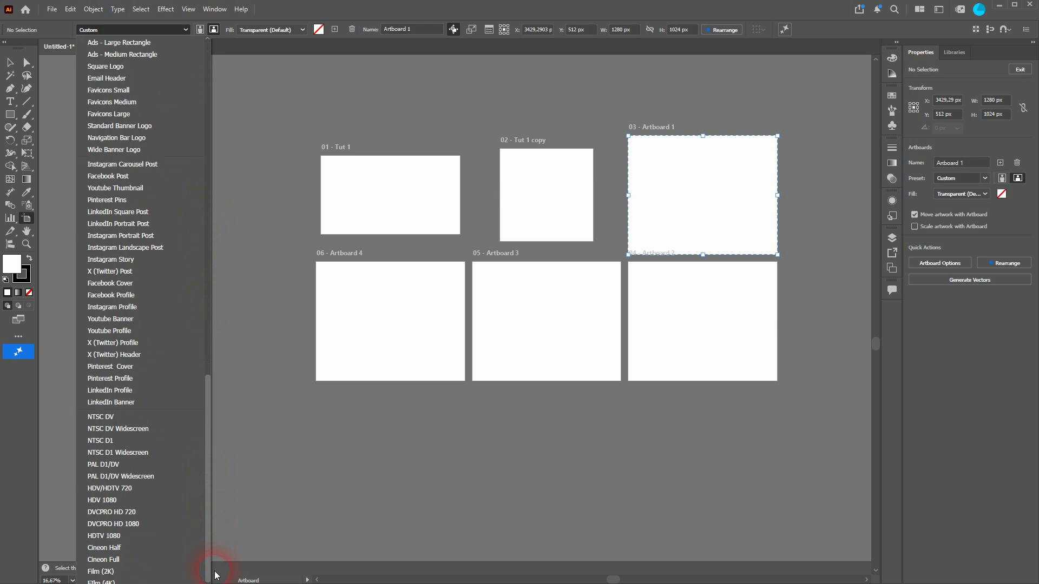
click(151, 322)
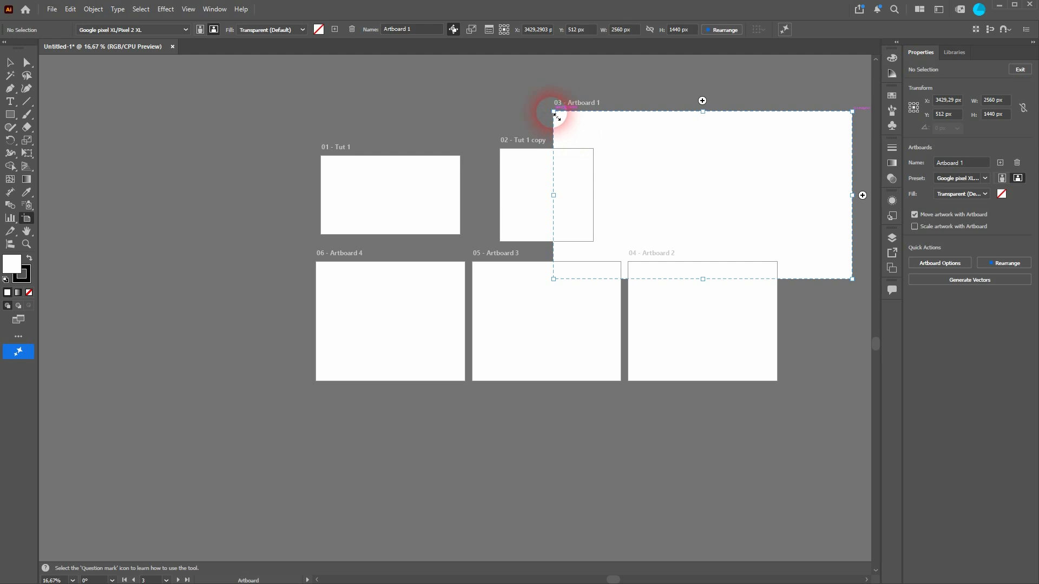
Shrink the third artboard in the upper row to about 1467 by 971 px so it clears its neighbours.
drag(557, 117, 623, 138)
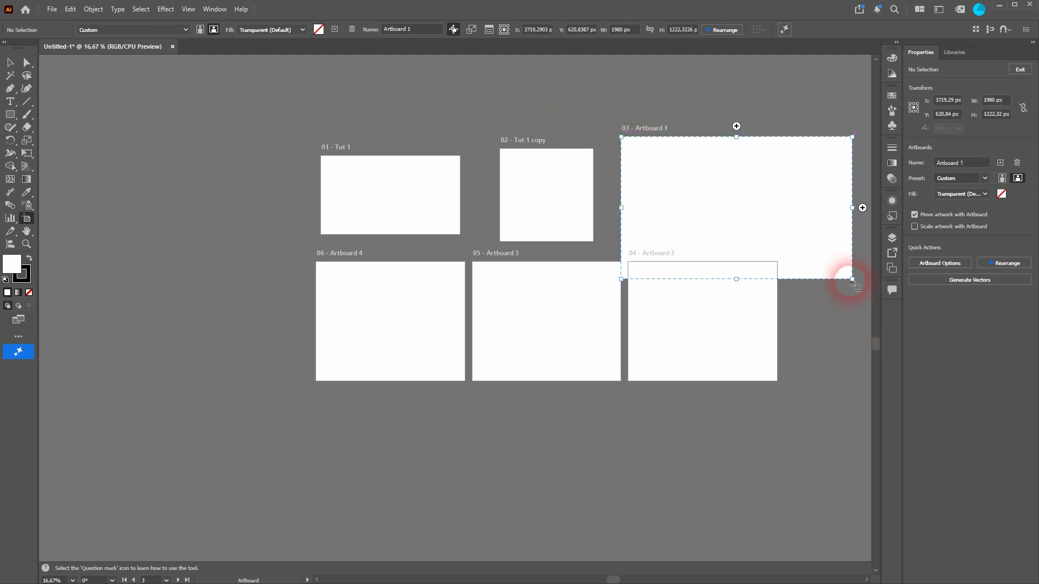
drag(853, 280, 793, 249)
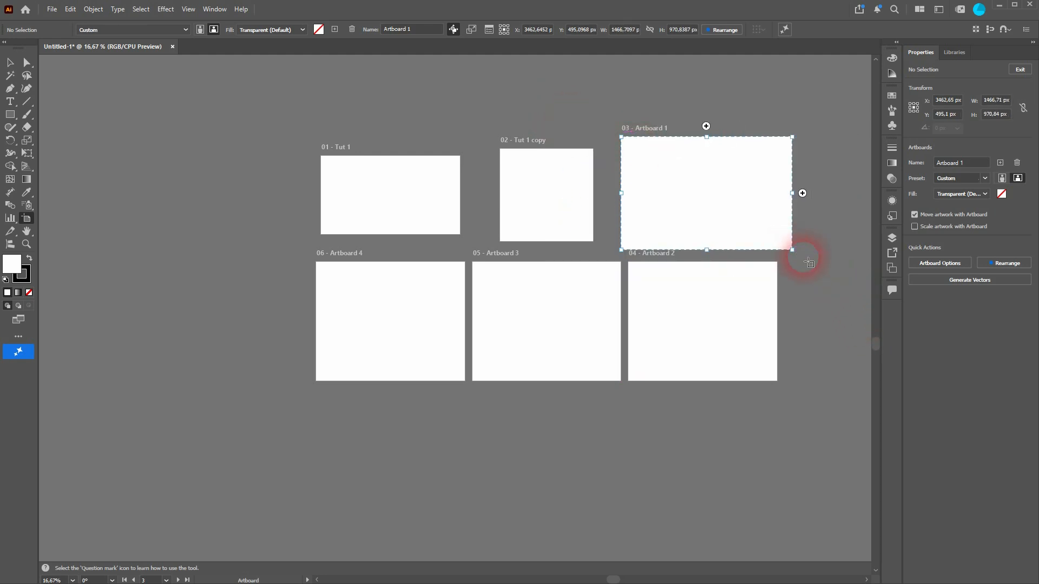
click(732, 269)
Fill the first artboard in the lower row with black and return its fill to Transparent (Default).
click(425, 288)
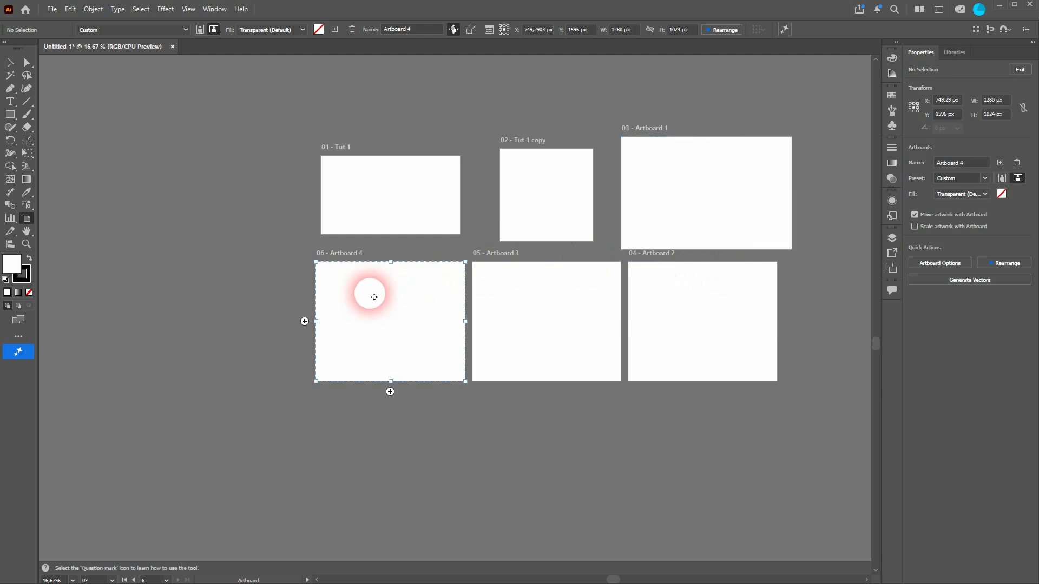
click(304, 30)
click(300, 54)
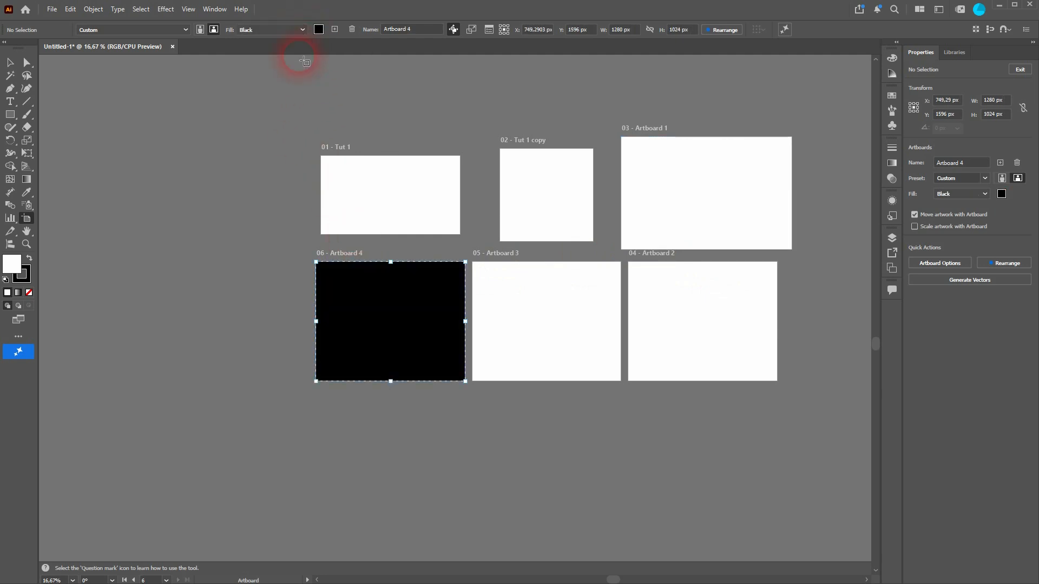
click(302, 29)
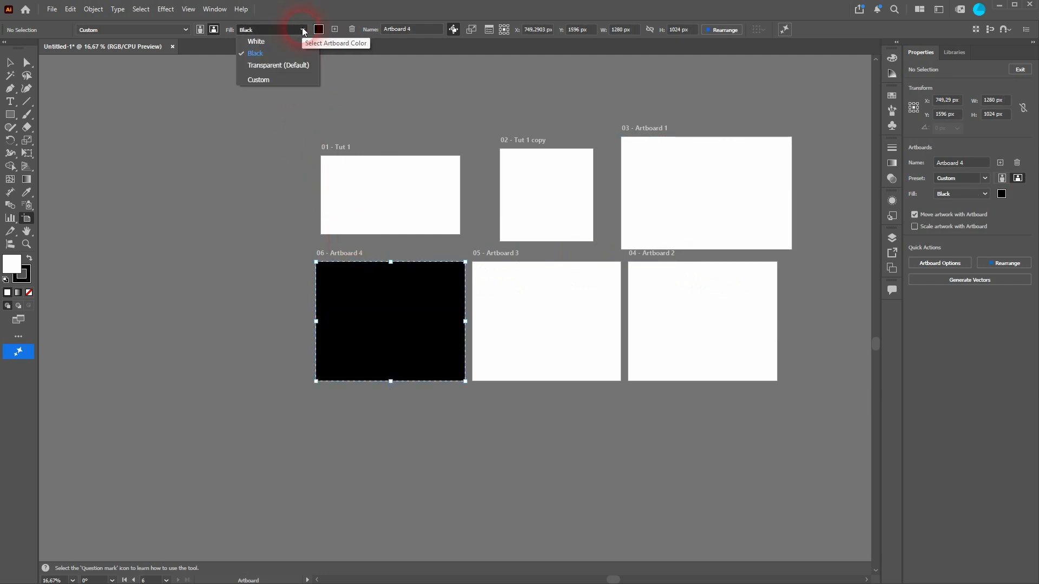
click(293, 66)
click(374, 391)
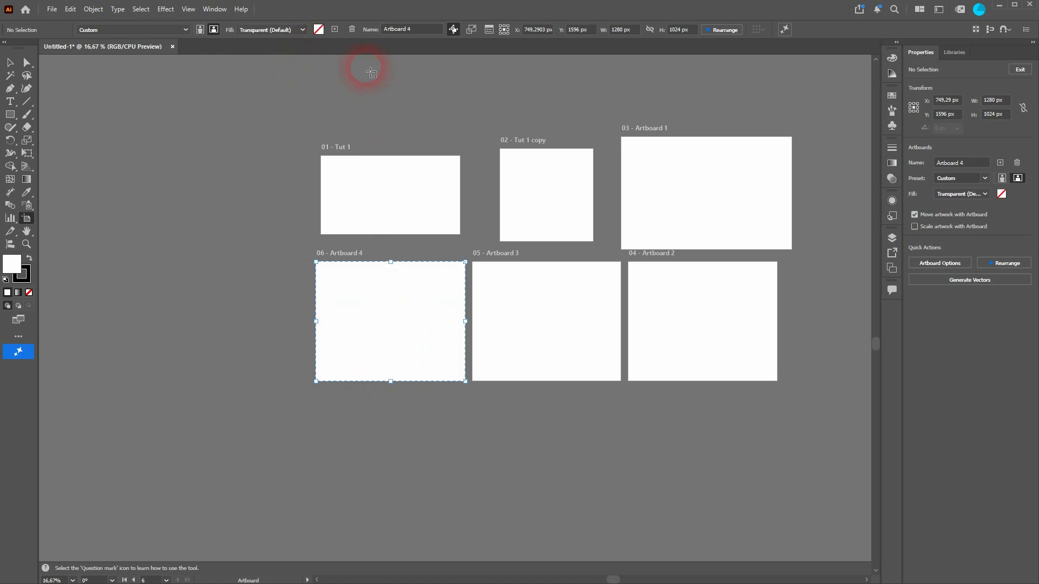
Delete all three artboards in the lower row.
click(347, 30)
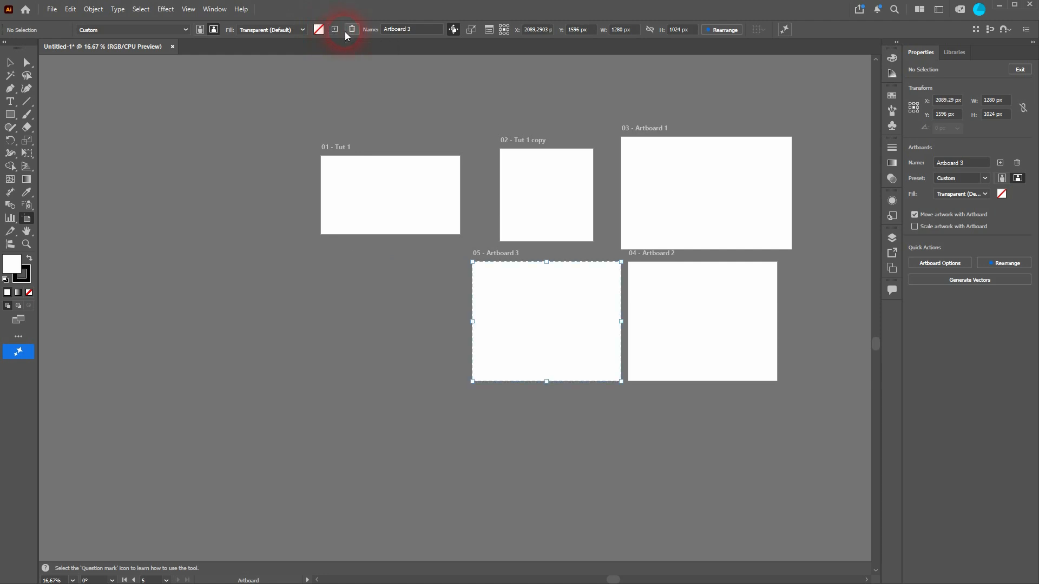
click(352, 30)
click(351, 30)
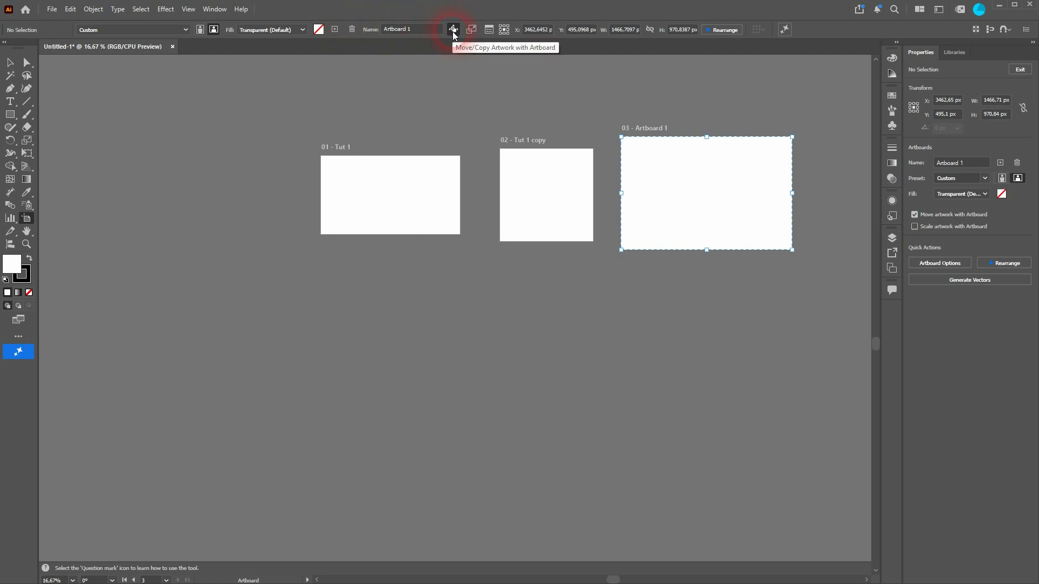
Move the third artboard below the other two and widen it to about 1506 px with Scale Artwork with Artboard enabled.
drag(646, 182, 368, 297)
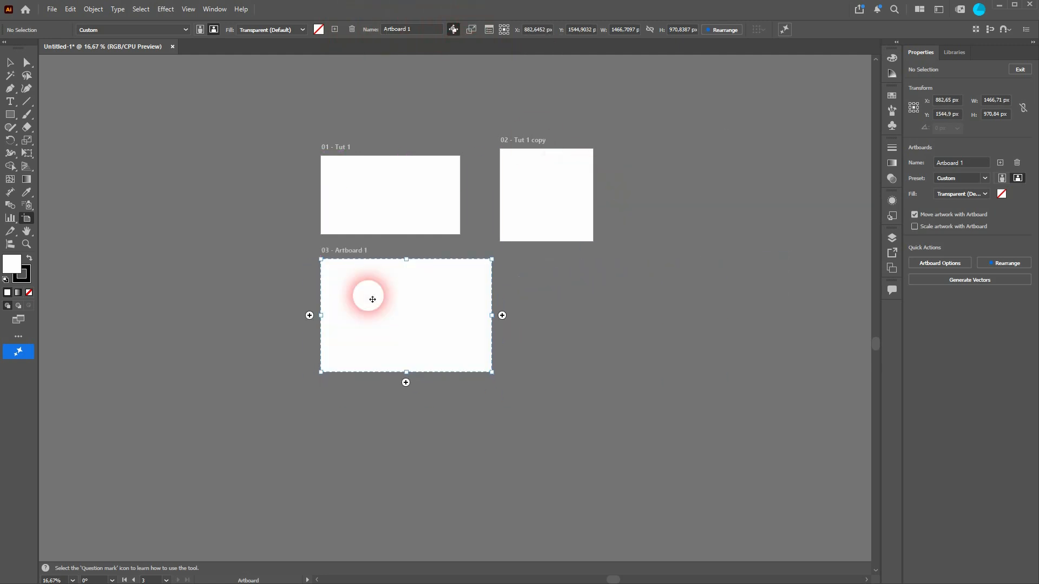
click(478, 30)
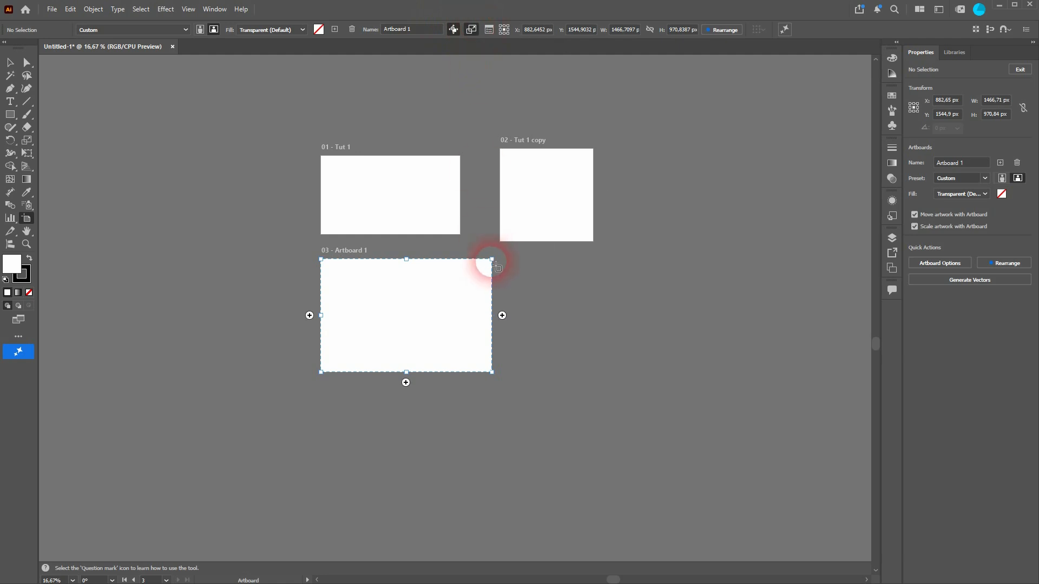
mouse_move(497, 265)
mouse_down()
mouse_move(424, 292)
mouse_move(492, 331)
mouse_move(510, 241)
mouse_move(497, 260)
mouse_up()
drag(397, 306, 453, 311)
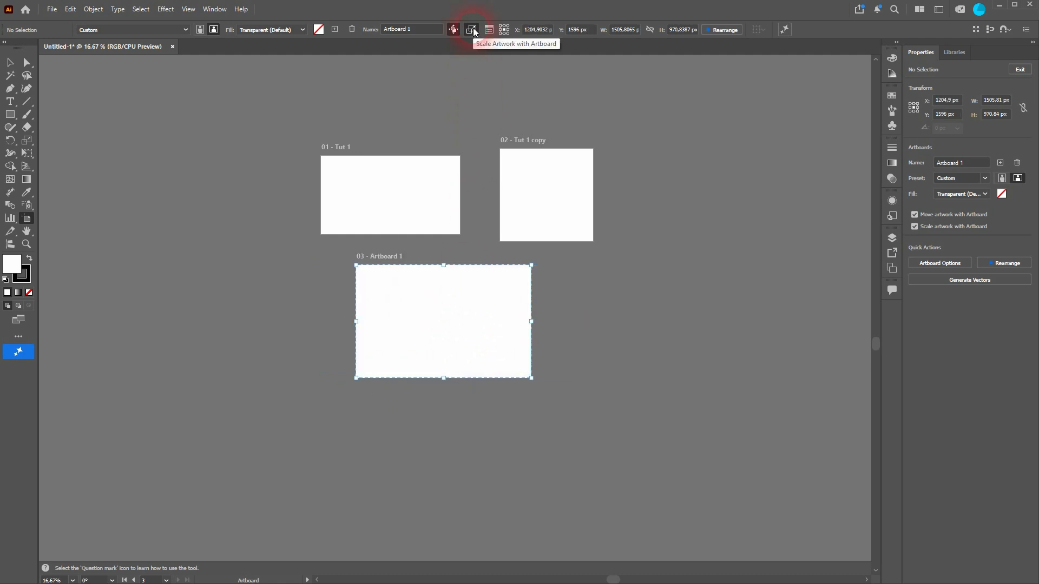
Draw a rectangle about 460 by 348 px on the third artboard and swap its colors for a black fill with white stroke.
click(10, 115)
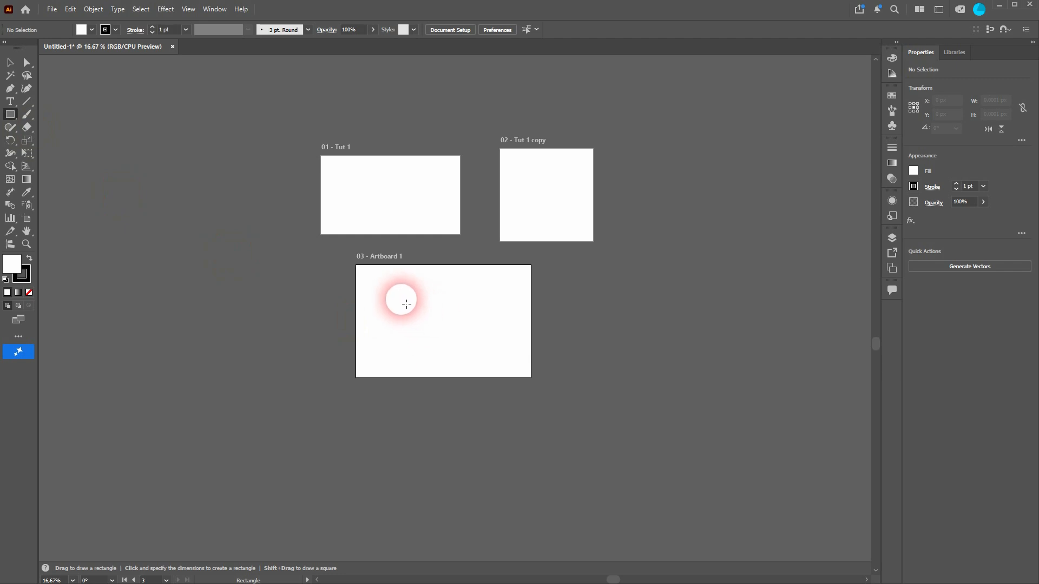
drag(401, 299, 456, 339)
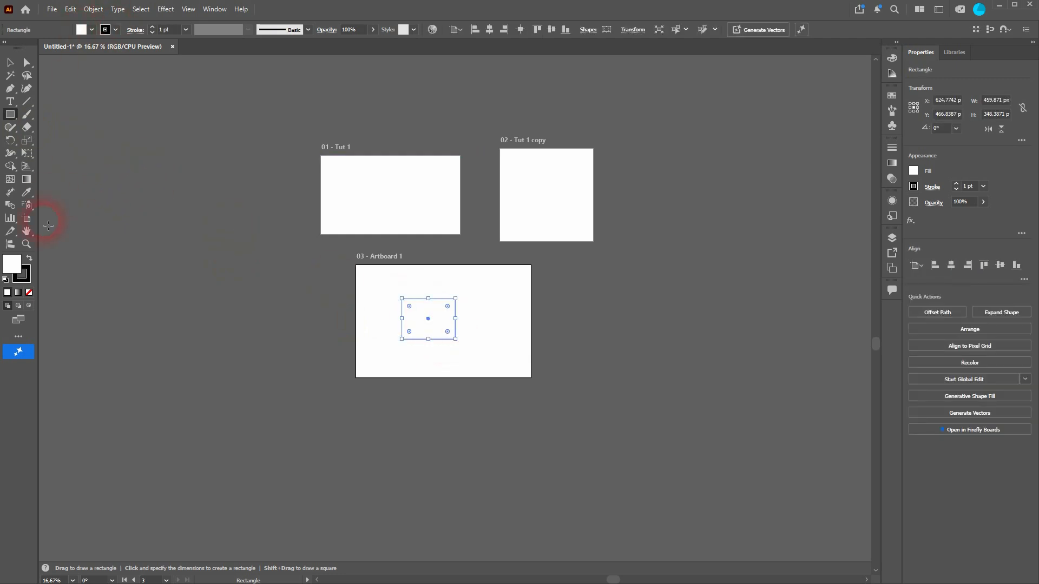
click(29, 258)
click(12, 62)
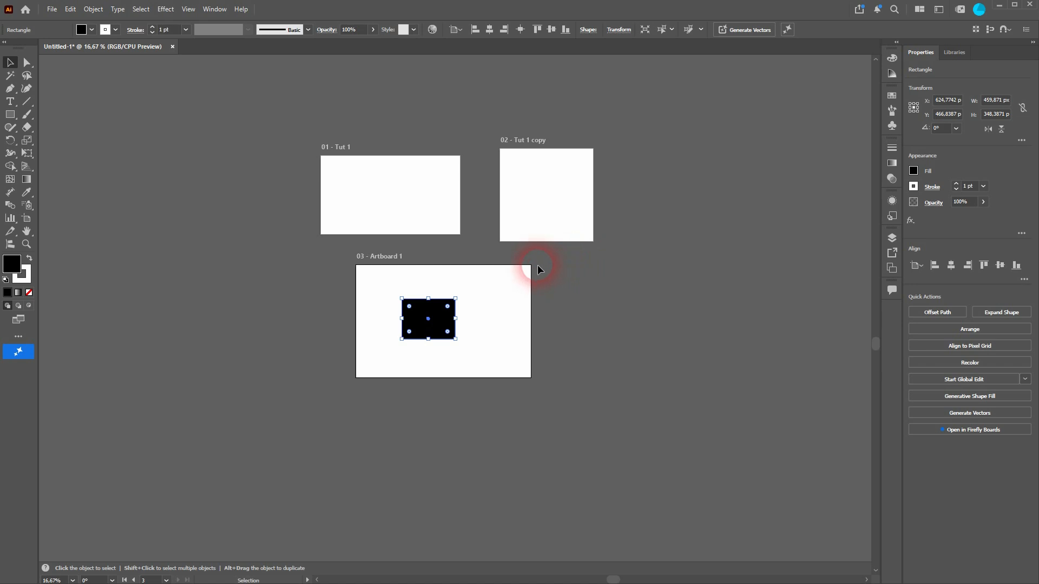
Turn off Scale Artwork with Artboard and resize the third artboard to about 1886 by 924 px.
click(27, 219)
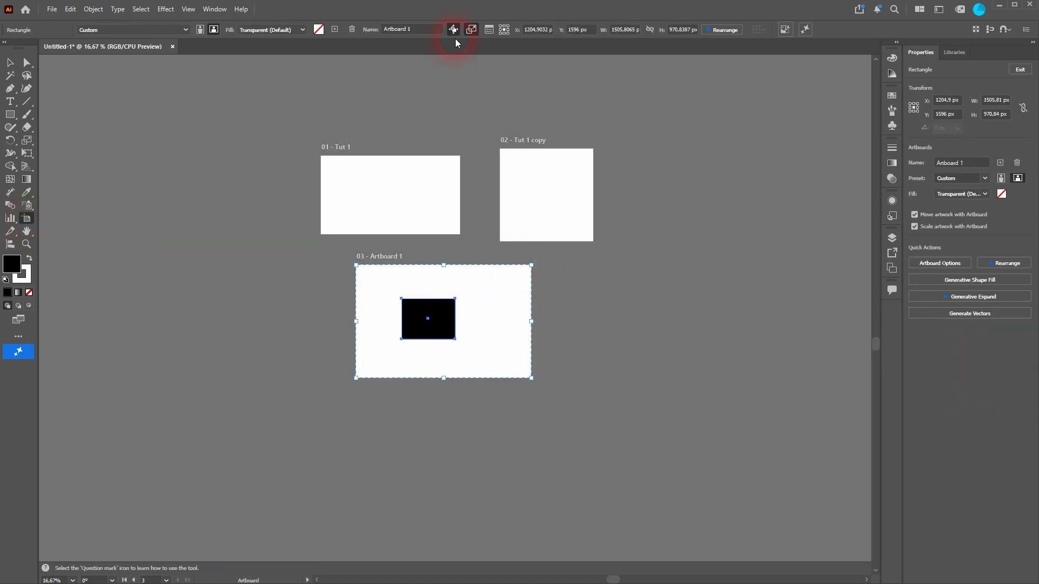
drag(531, 265, 476, 270)
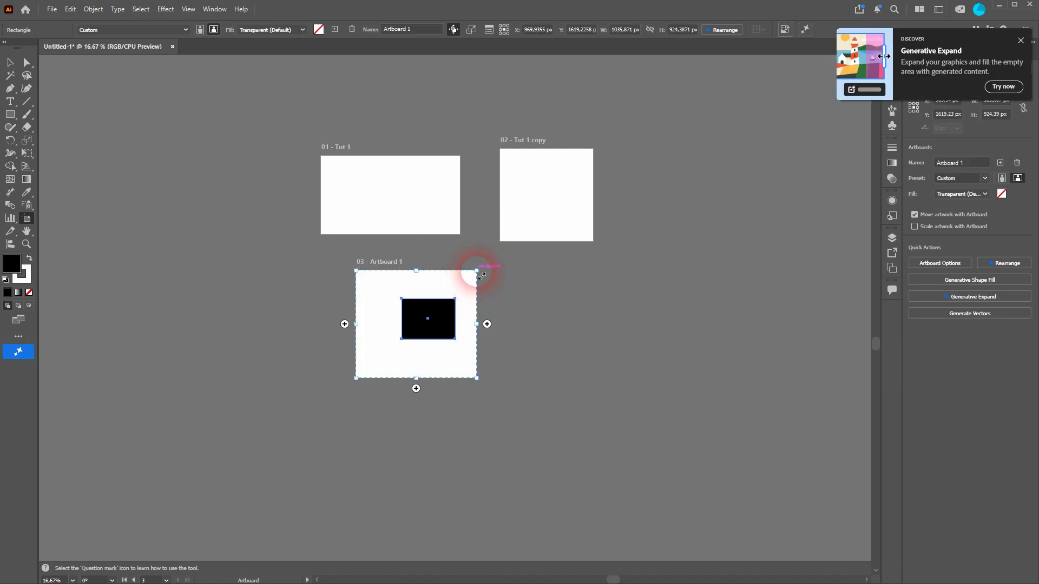
drag(482, 276, 575, 272)
click(1020, 41)
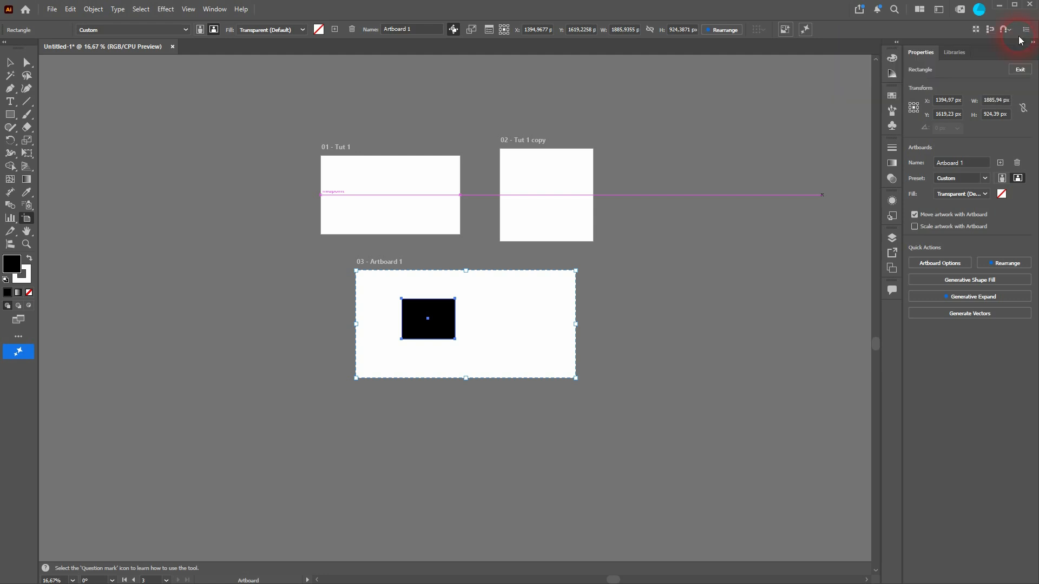
Widen the third artboard to about 1932 px with Scale Artwork with Artboard enabled, and switch that option off again.
click(473, 30)
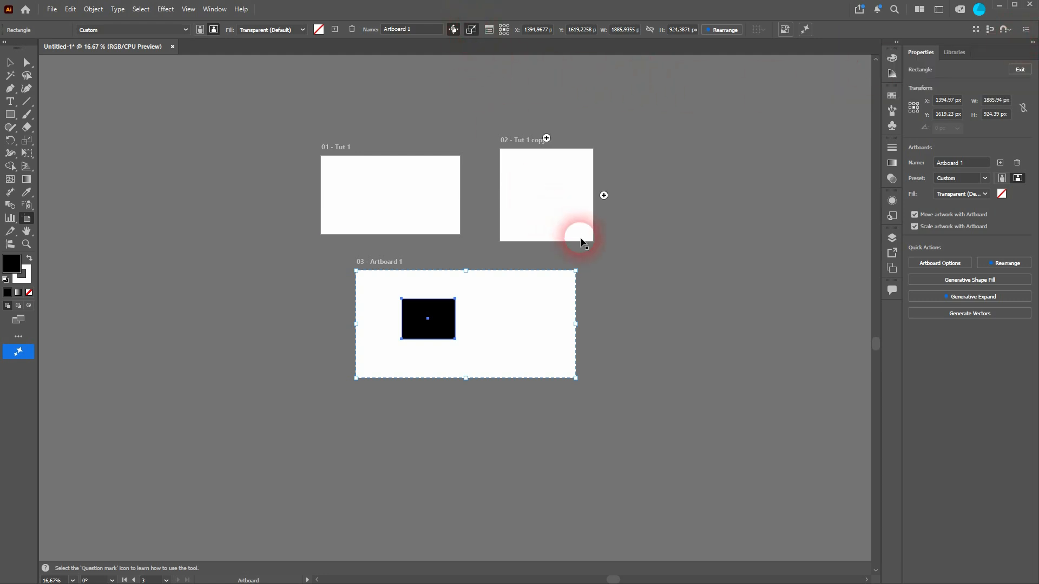
mouse_move(580, 275)
mouse_down()
mouse_move(531, 295)
mouse_move(453, 271)
mouse_move(641, 268)
mouse_move(482, 330)
mouse_move(528, 261)
mouse_move(582, 270)
mouse_up()
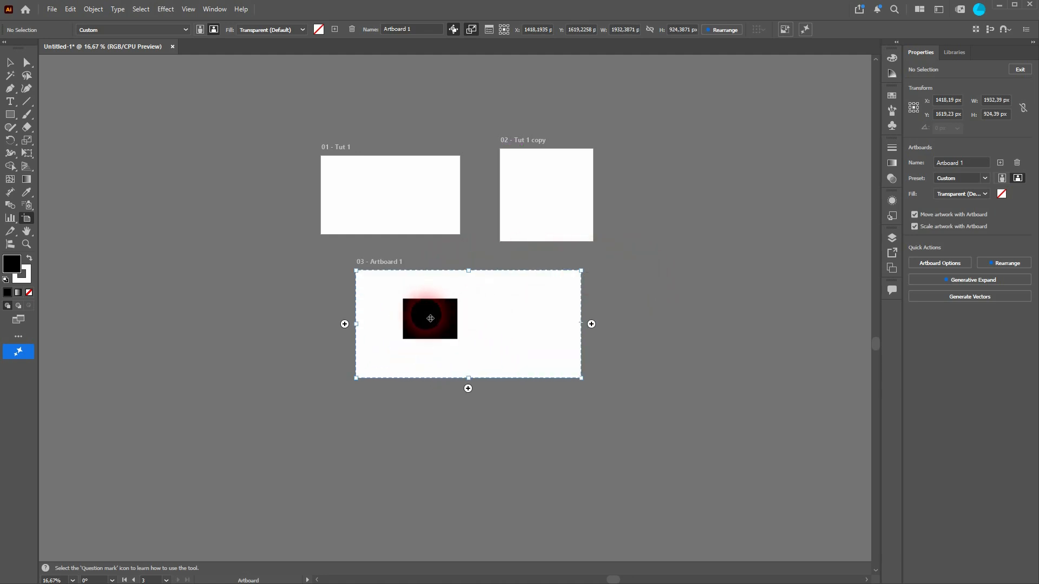
click(471, 30)
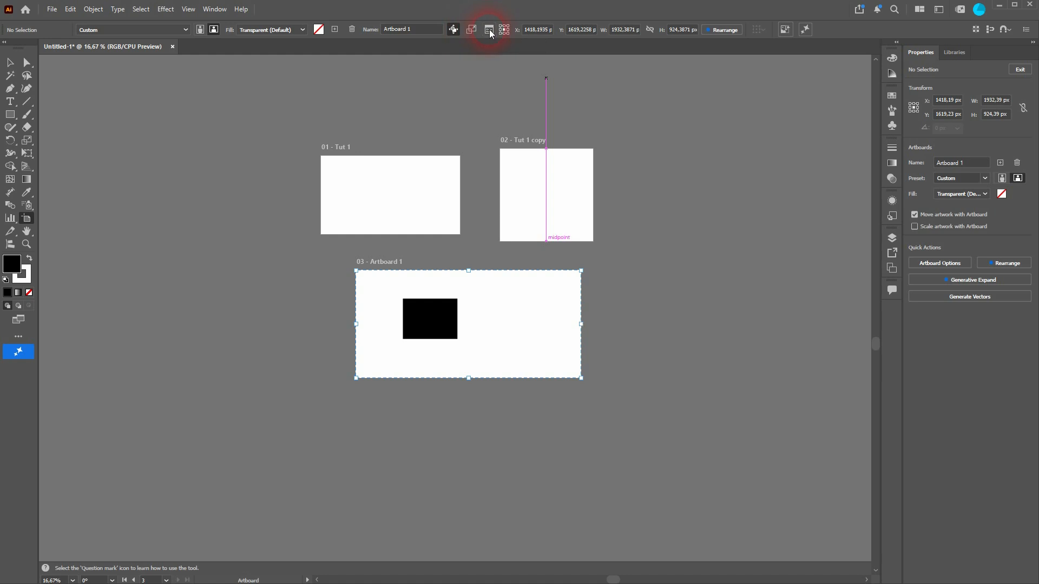
Review the Artboard Options of the third artboard and close them without making changes.
click(489, 30)
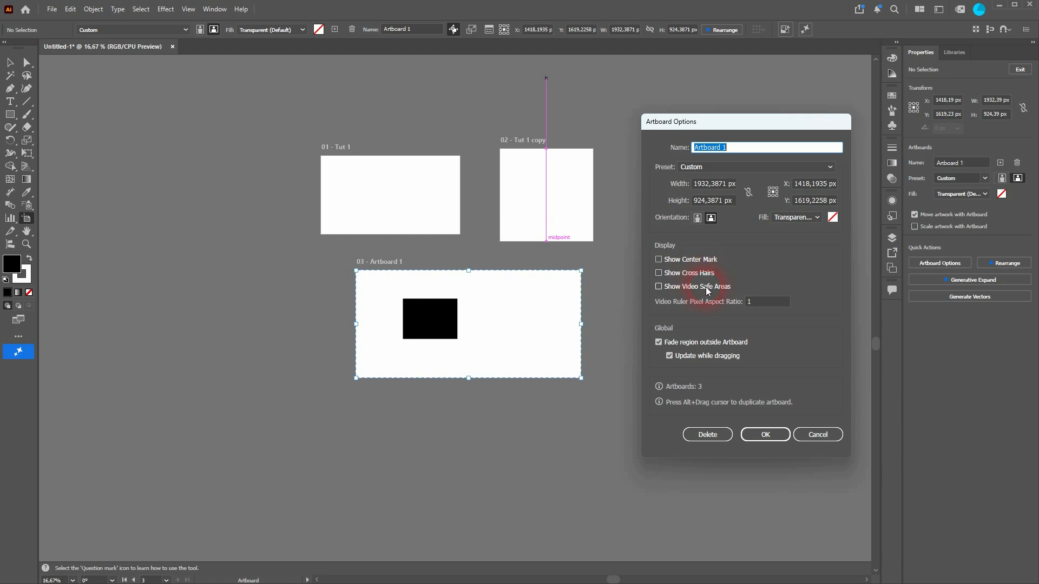
click(819, 435)
click(518, 36)
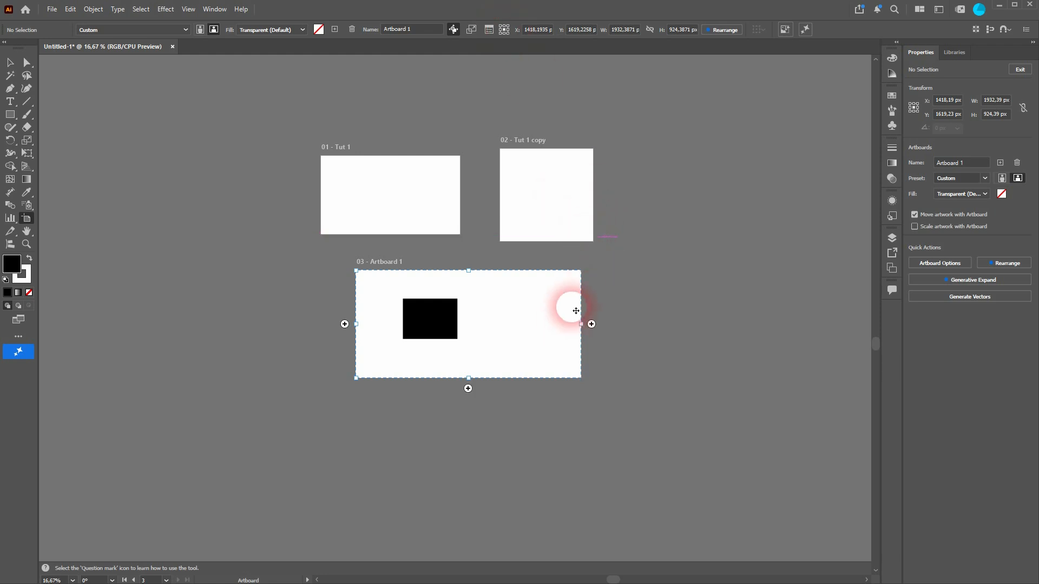
Increase the third artboard's height to about 962 px and move it with its artwork to about X 1502, Y 1582 px.
mouse_move(586, 274)
mouse_down()
mouse_move(547, 290)
mouse_move(581, 266)
mouse_up()
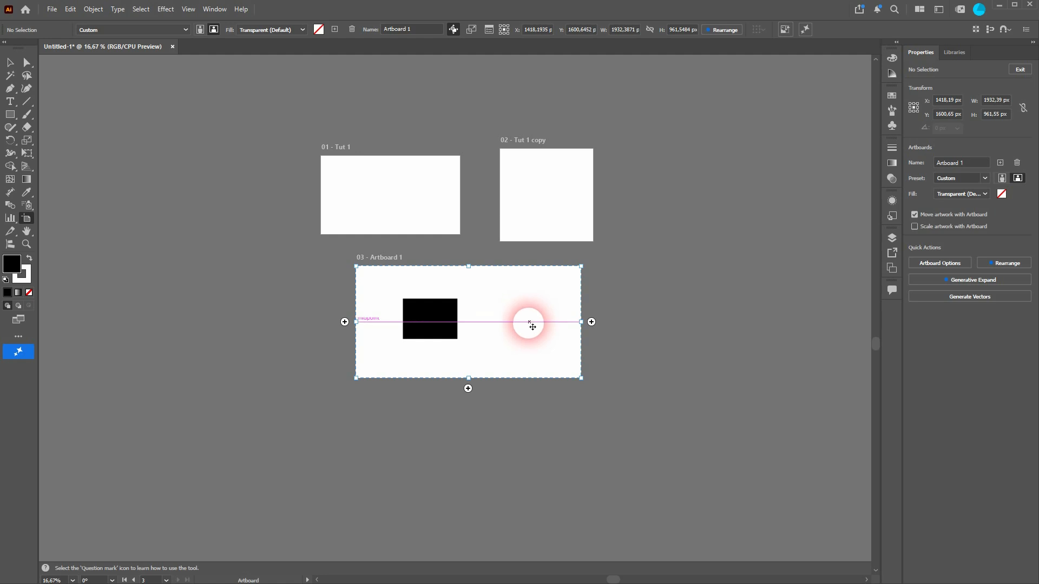
mouse_move(526, 325)
mouse_down()
mouse_move(554, 325)
mouse_move(527, 322)
mouse_up()
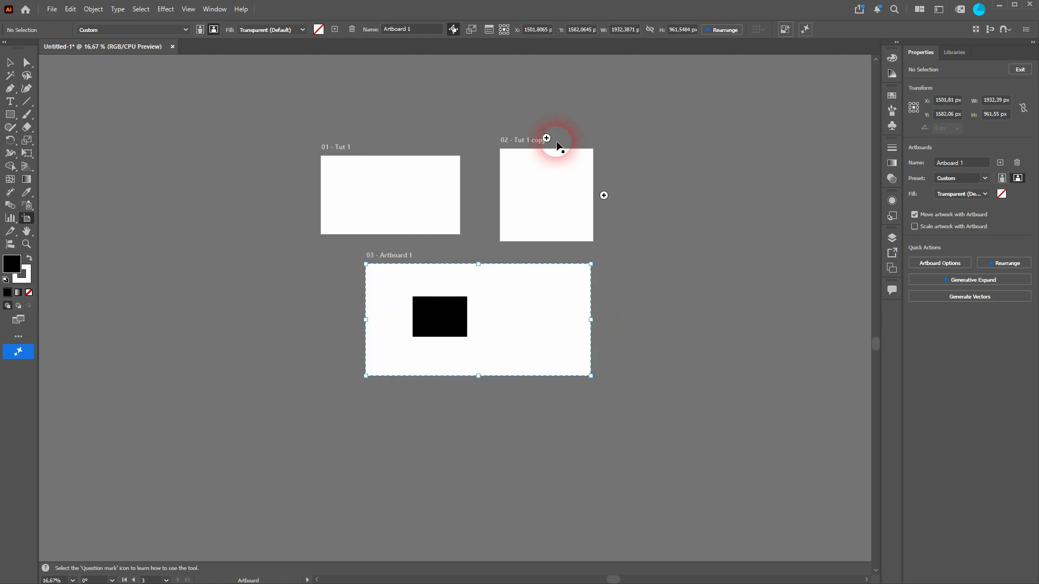
Inspect the third artboard's vertical position, width and height values.
click(582, 29)
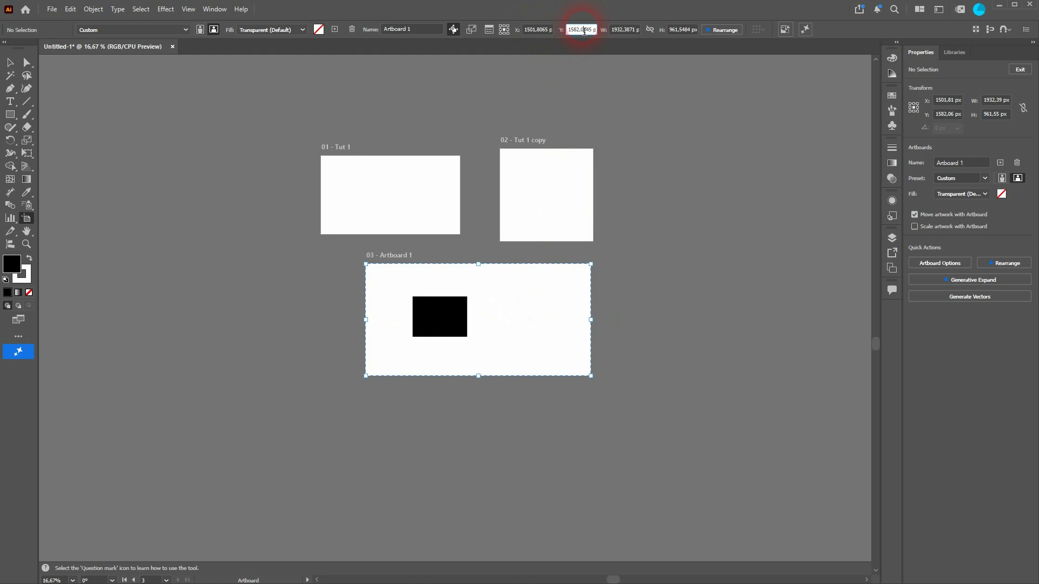
click(626, 31)
click(681, 30)
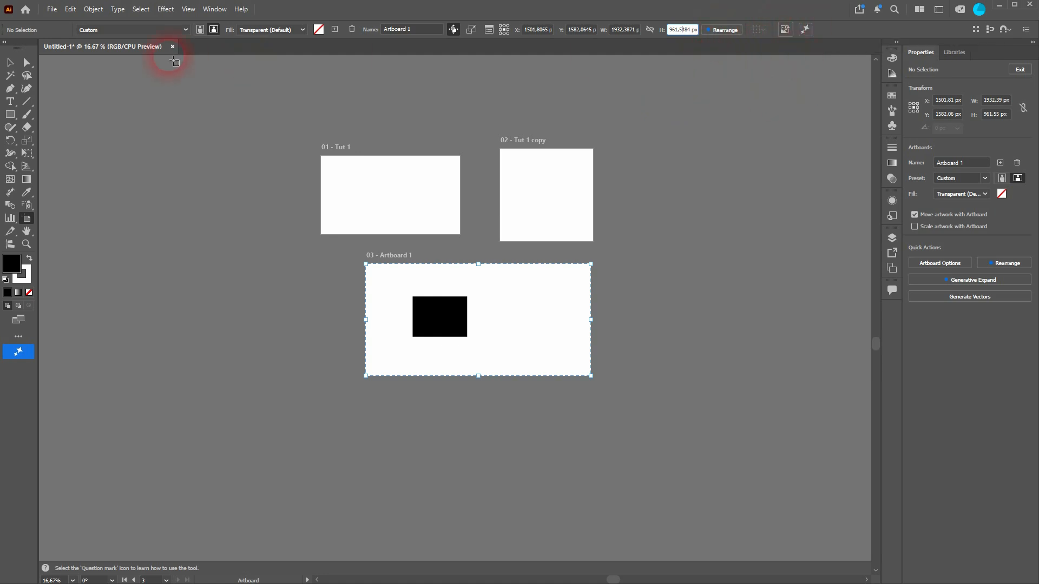
Exit artboard editing by switching to the Selection tool and return to the Artboard tool.
click(12, 61)
click(437, 265)
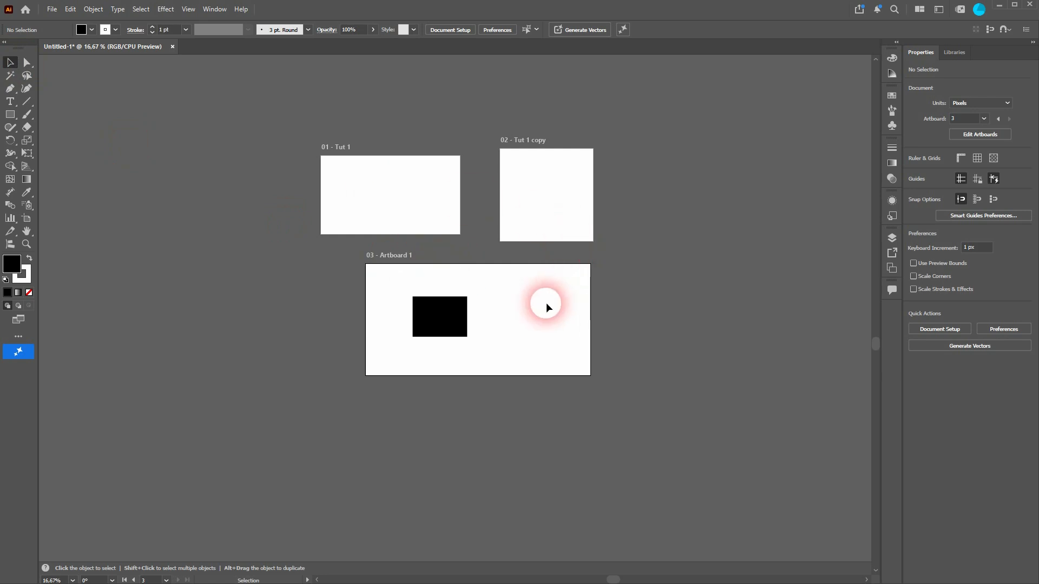
click(27, 218)
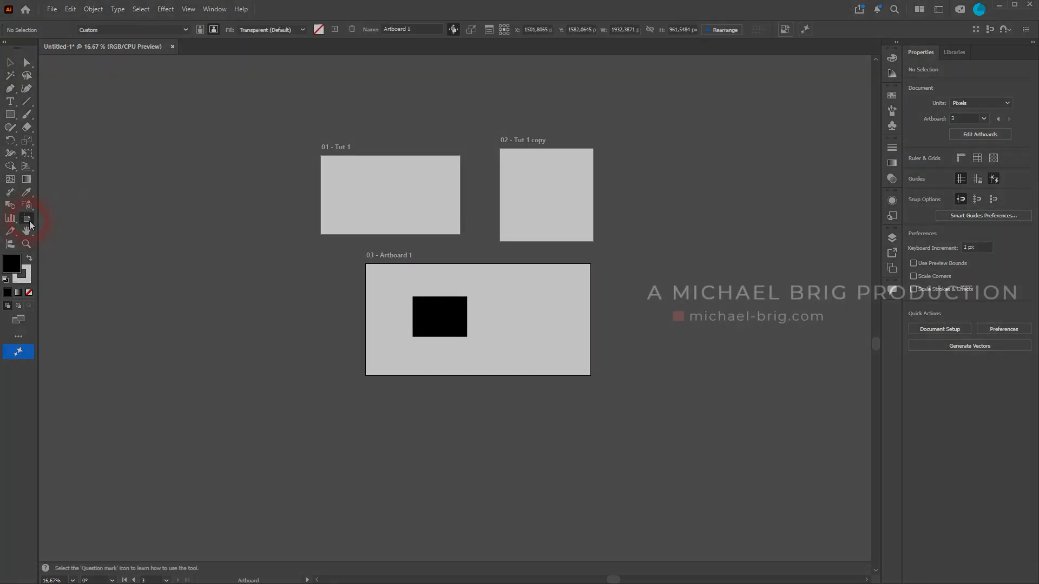